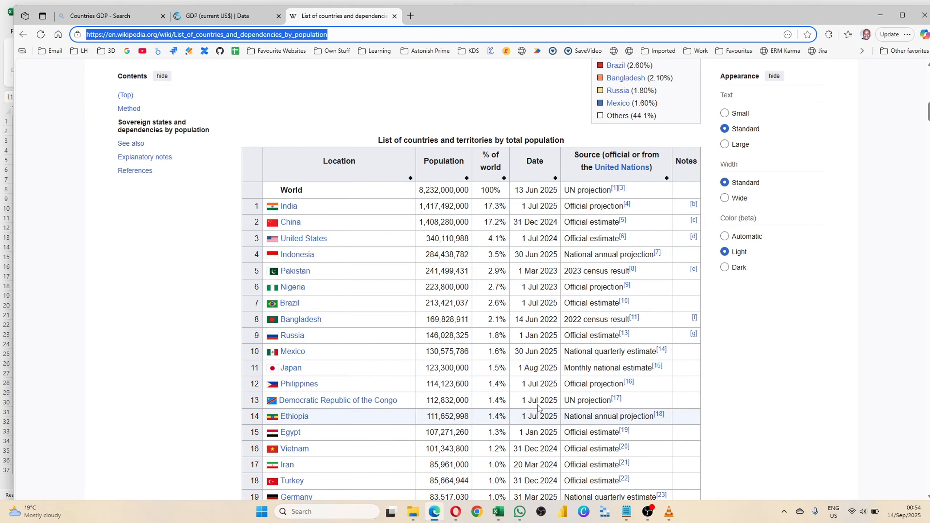
# Look through Wikipedia's list of countries by population and the World Bank's GDP (current US$) country table.
pyautogui.scroll(-6, 456, 318)
pyautogui.scroll(-12, 456, 318)
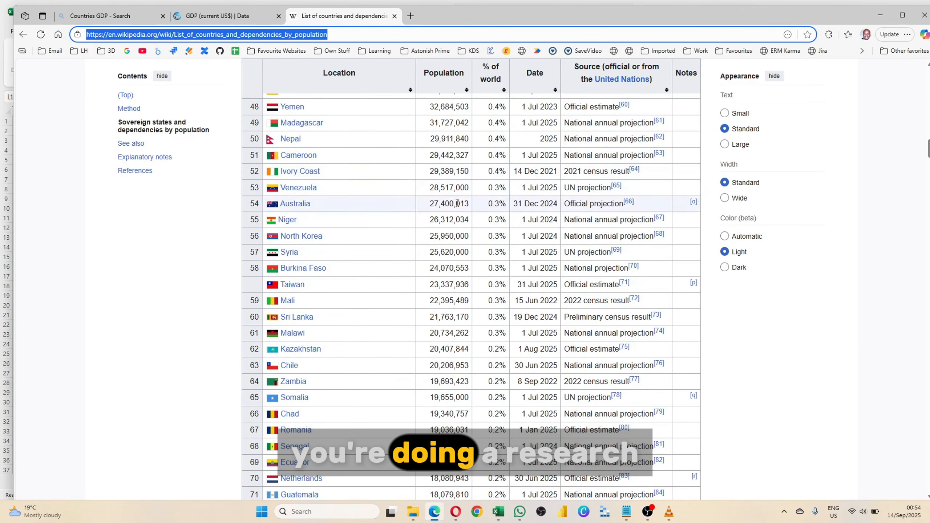
pyautogui.click(221, 19)
pyautogui.scroll(10, 353, 177)
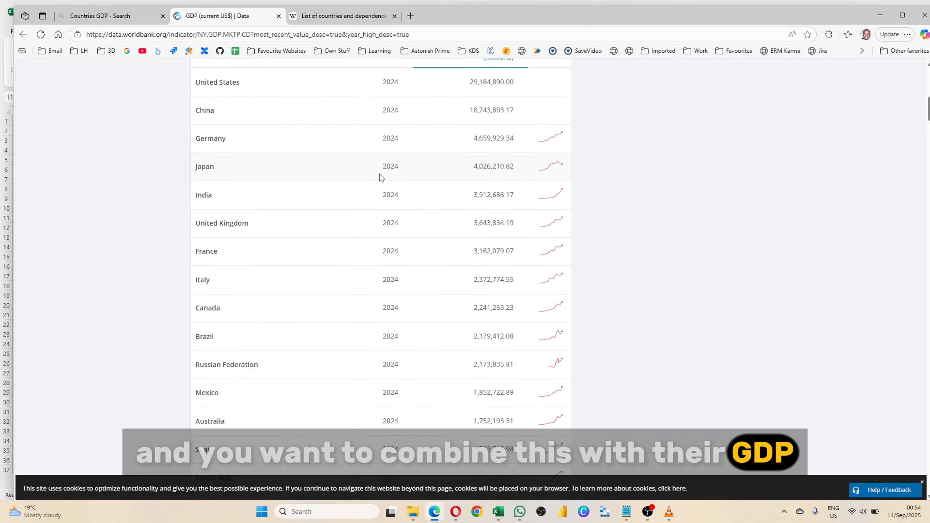
pyautogui.scroll(-2, 290, 322)
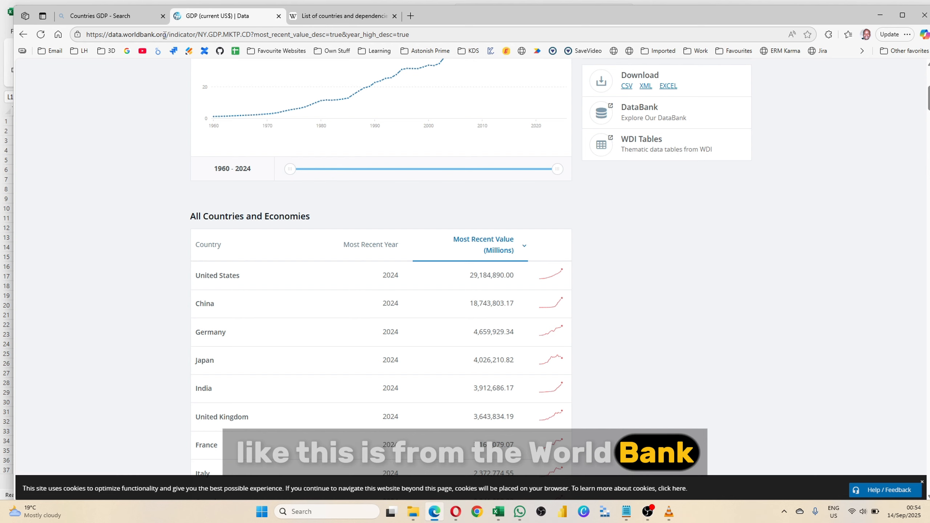
pyautogui.scroll(-1, 505, 192)
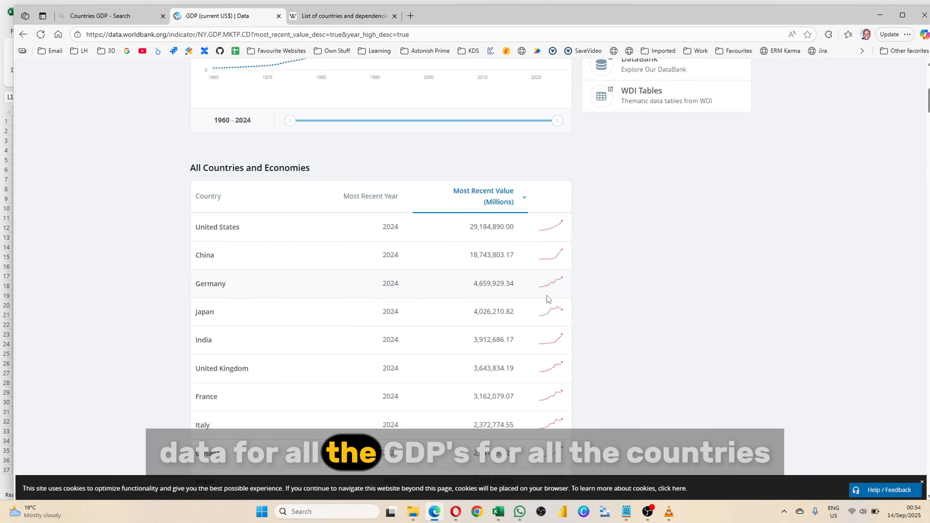
pyautogui.scroll(-4, 446, 438)
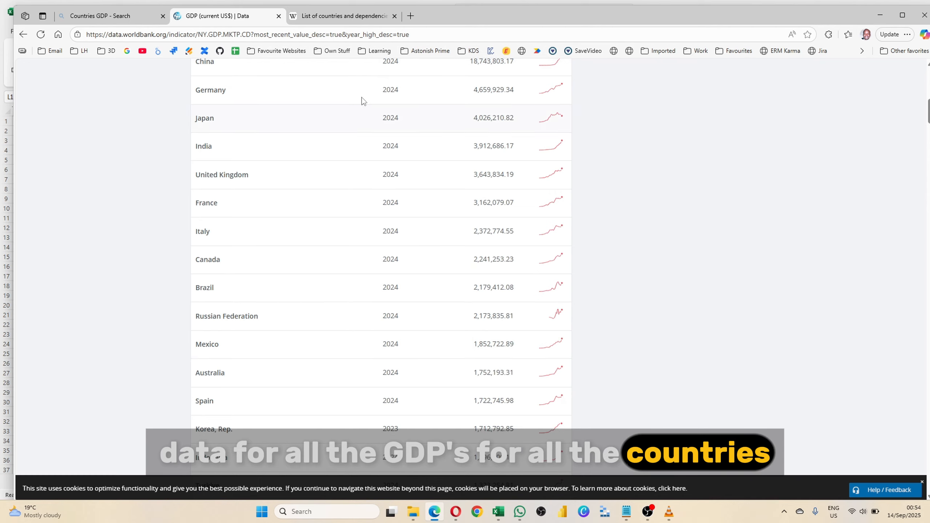
# Return to the Wikipedia population page and examine its table of countries, from the column headings through the ranked rows.
pyautogui.click(336, 21)
pyautogui.scroll(4, 442, 89)
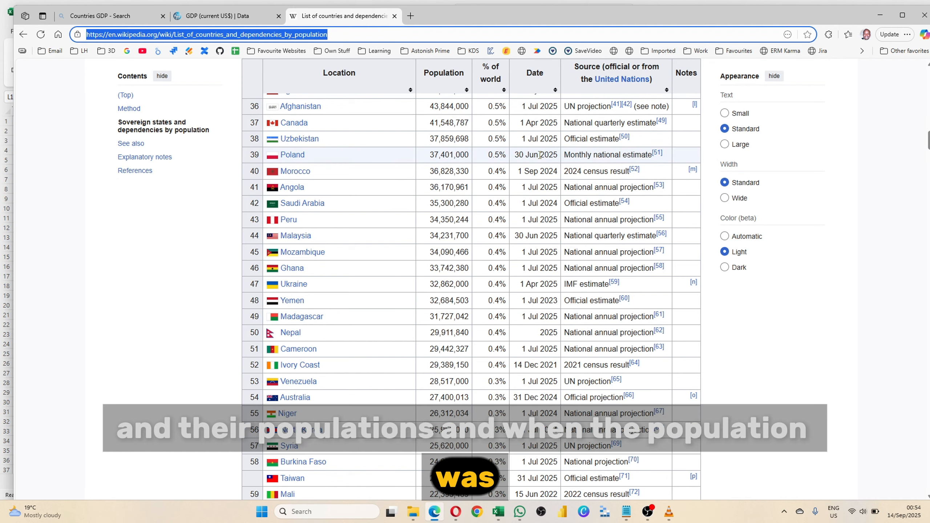
pyautogui.scroll(-5, 465, 243)
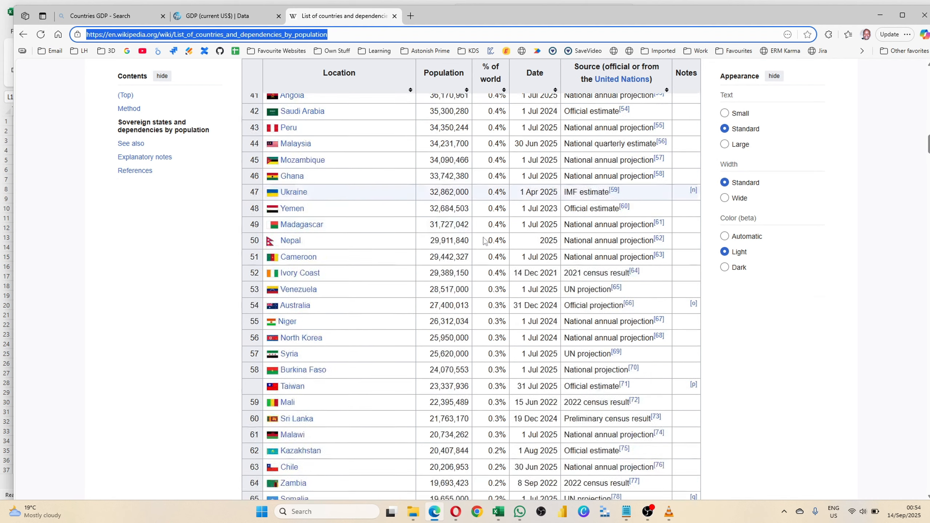
pyautogui.scroll(7, 311, 135)
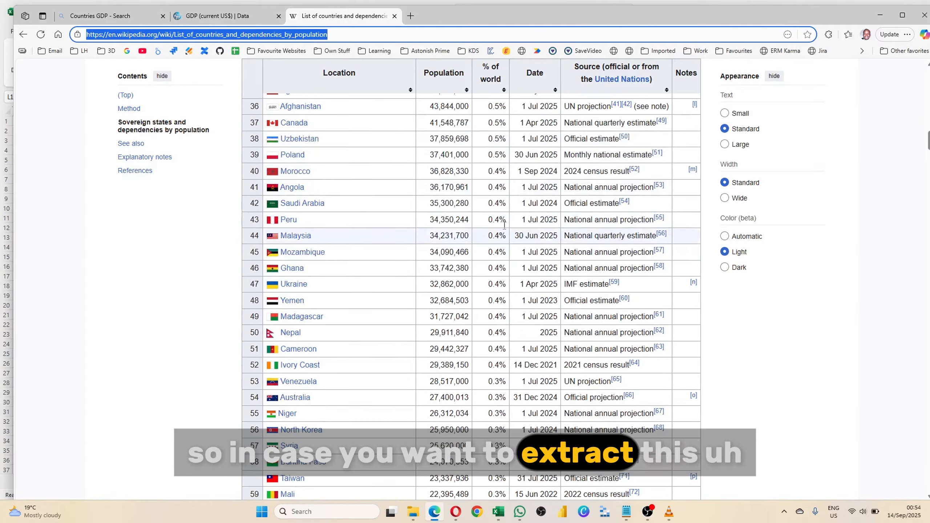
pyautogui.scroll(19, 311, 135)
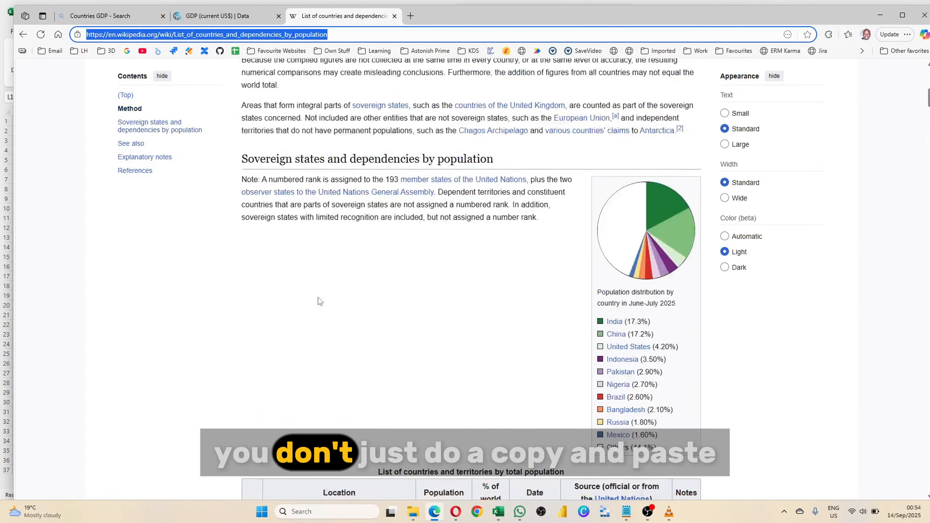
pyautogui.scroll(-4, 319, 297)
pyautogui.scroll(-5, 295, 296)
pyautogui.moveTo(316, 111); pyautogui.dragTo(629, 490)
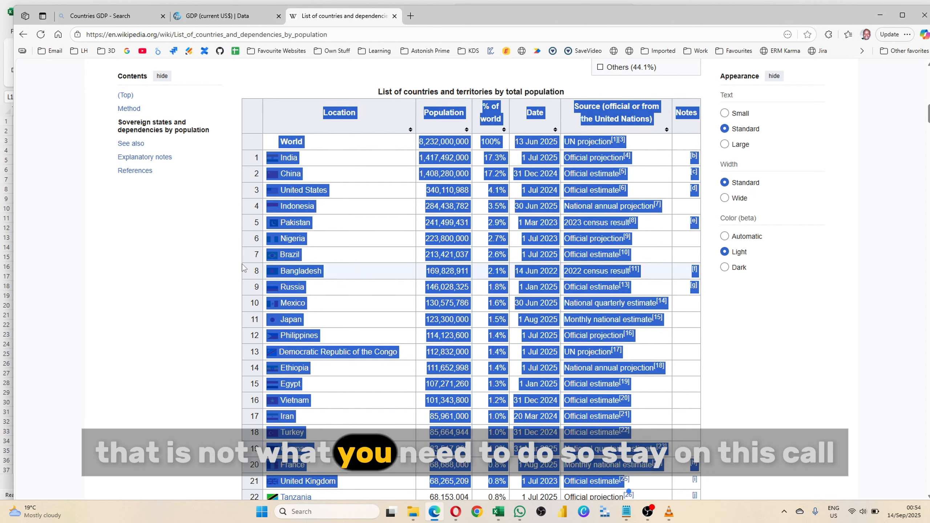
pyautogui.click(189, 270)
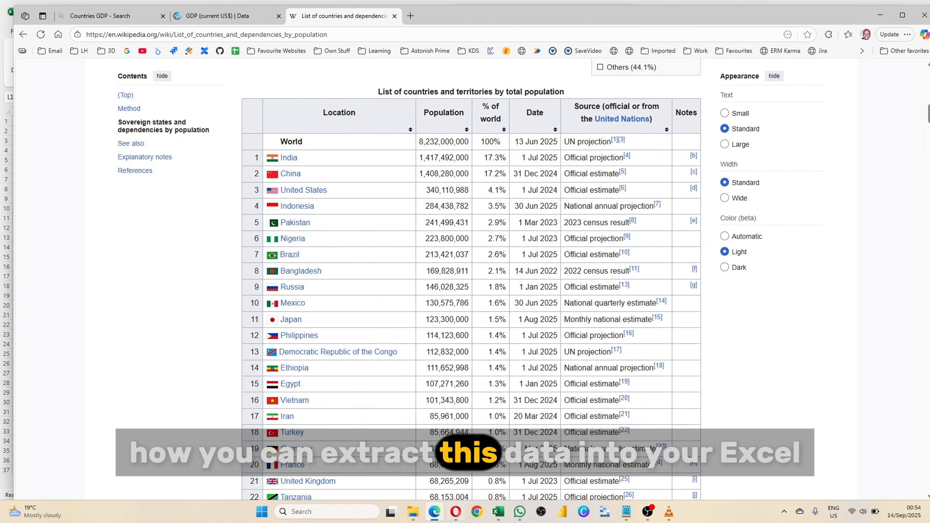
# Switch to the blank Excel workbook, select cell H7 and start a data import from the web.
pyautogui.click(502, 517)
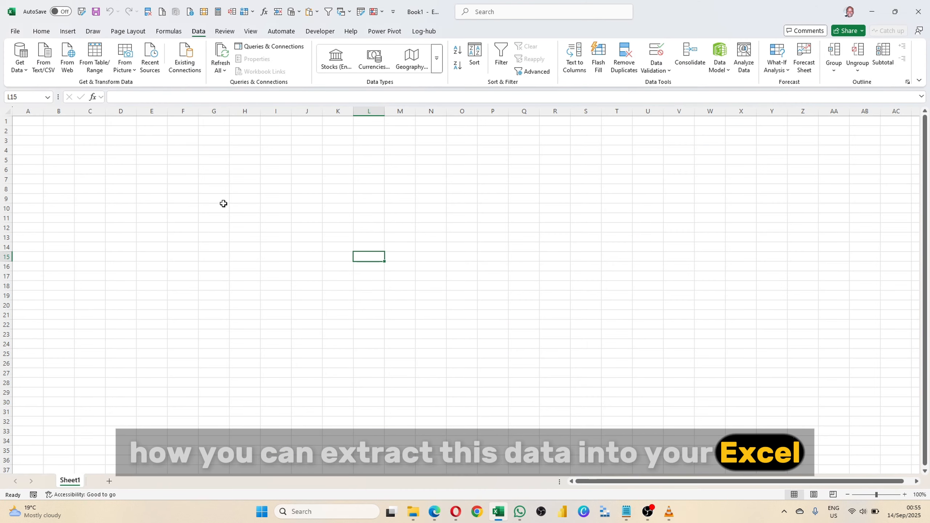
pyautogui.click(246, 180)
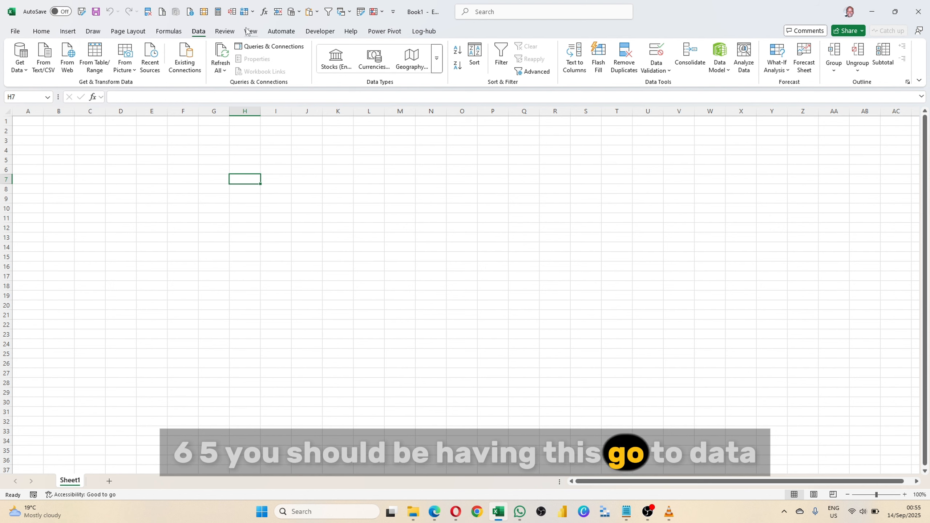
pyautogui.click(70, 61)
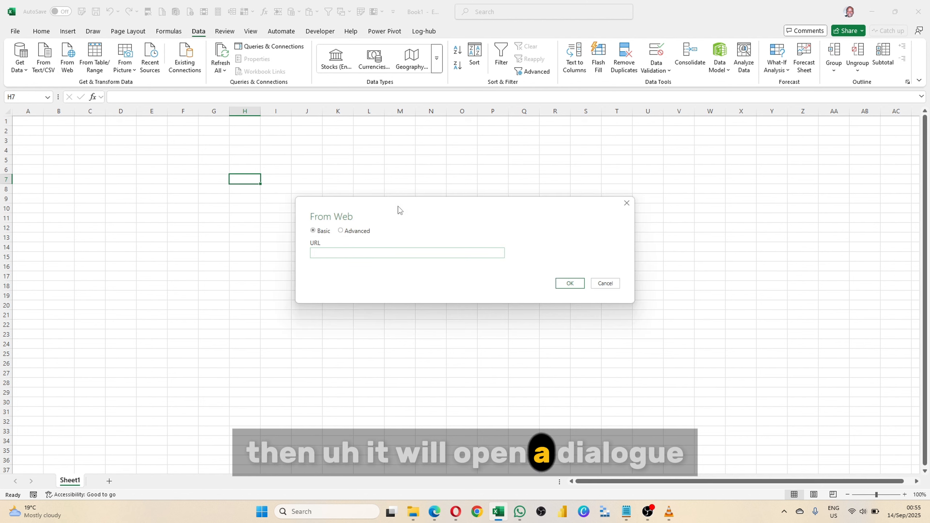
pyautogui.moveTo(399, 207); pyautogui.dragTo(357, 183)
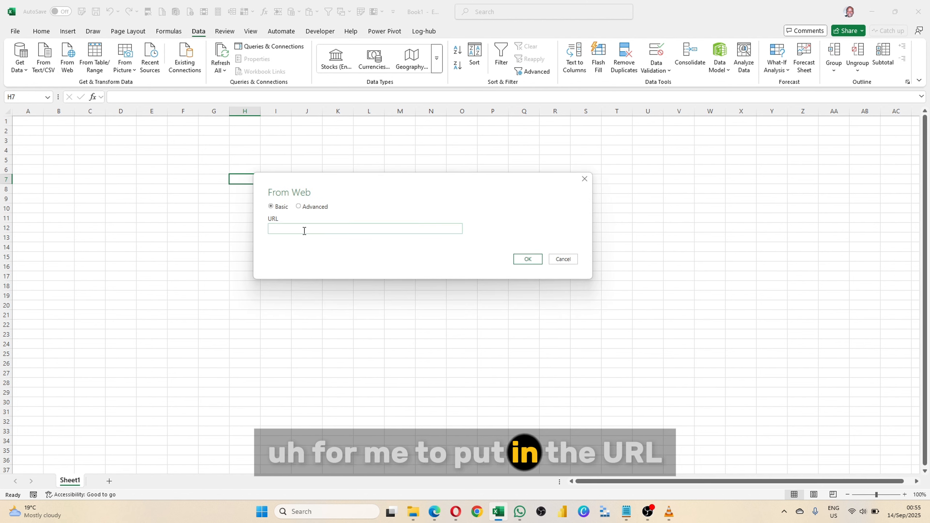
pyautogui.click(433, 517)
pyautogui.click(343, 35)
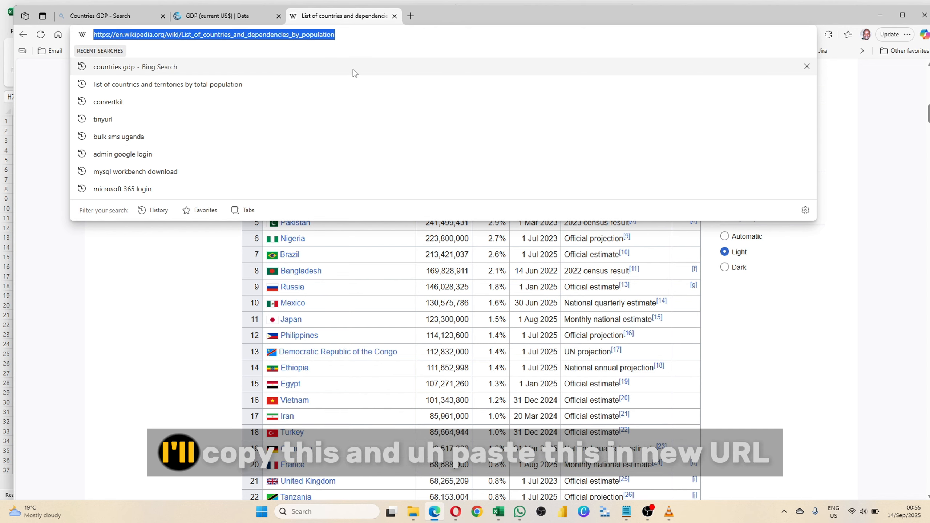
pyautogui.hotkey('alt', 'Tab')
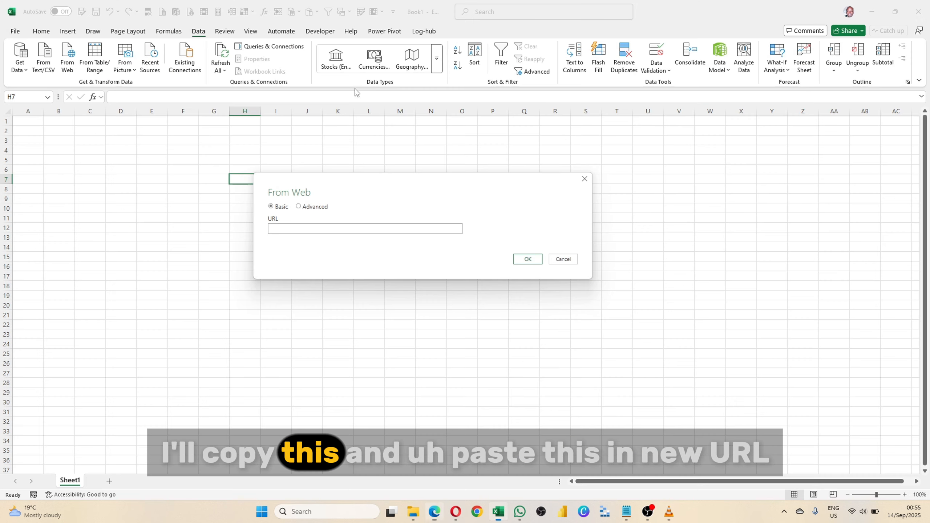
pyautogui.click(302, 229)
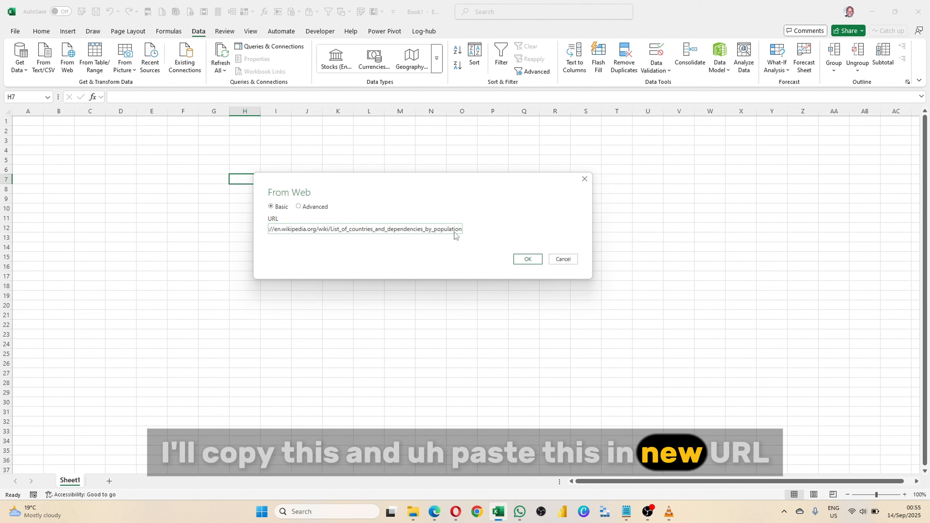
pyautogui.click(523, 258)
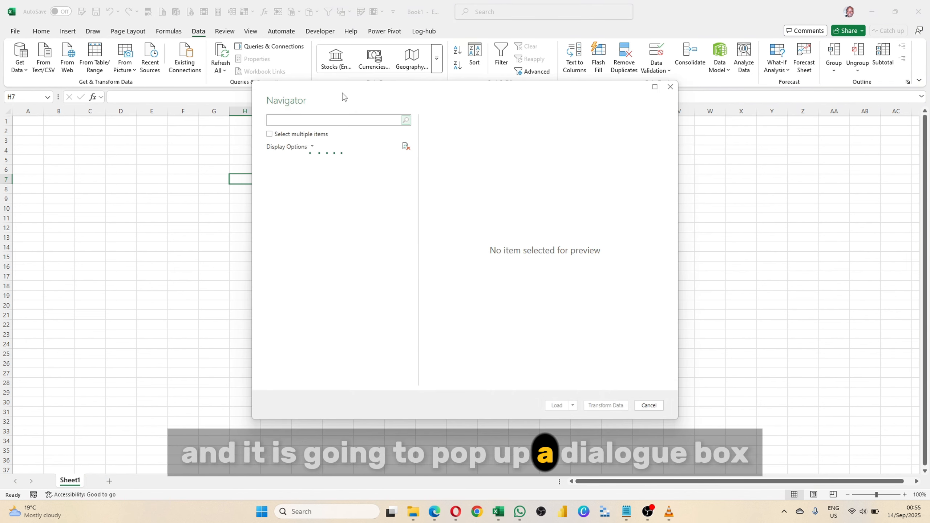
# Preview the suggested tables Table 6, Table 5, Table 4 and Table 3 in the Navigator.
pyautogui.moveTo(344, 96); pyautogui.dragTo(288, 104)
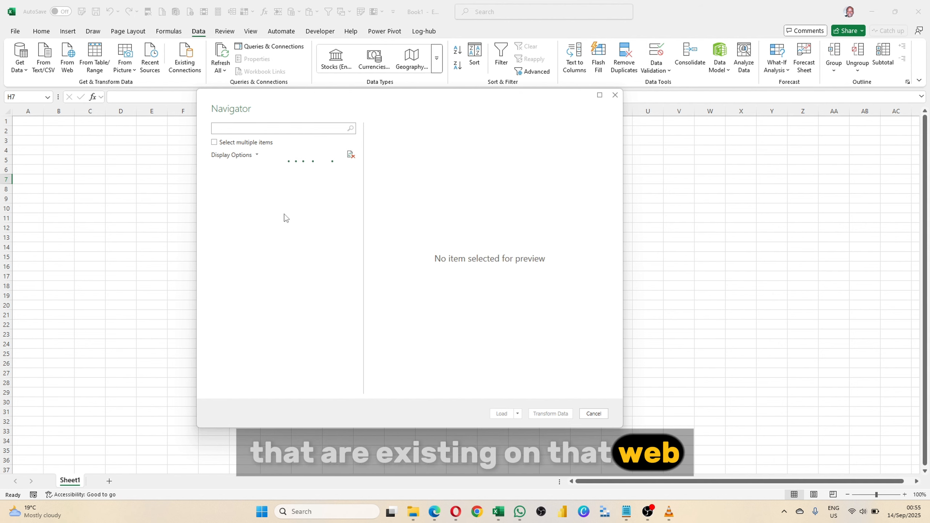
pyautogui.moveTo(379, 104); pyautogui.dragTo(374, 123)
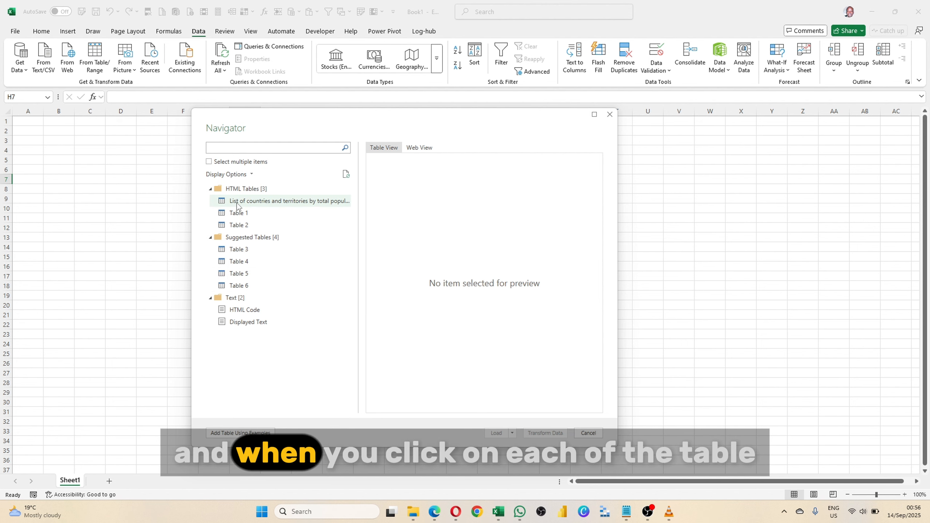
pyautogui.click(241, 288)
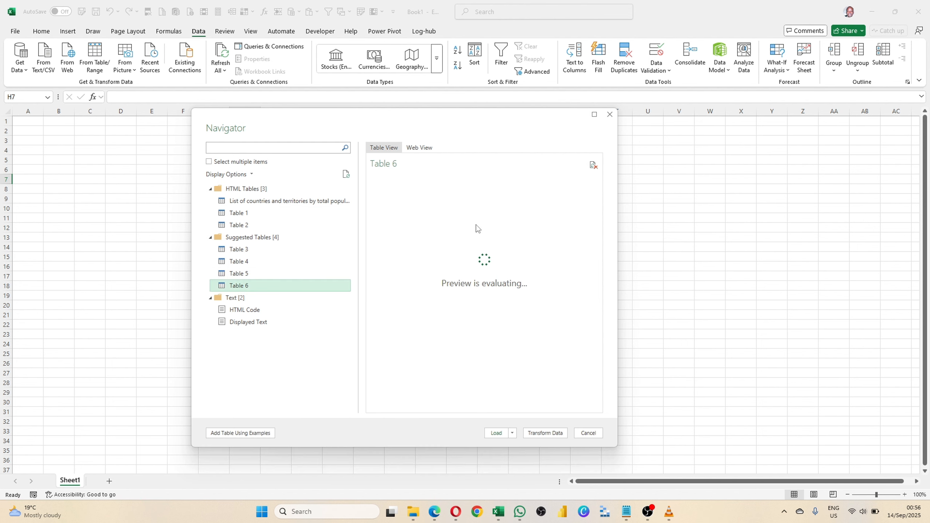
pyautogui.click(241, 276)
pyautogui.click(248, 264)
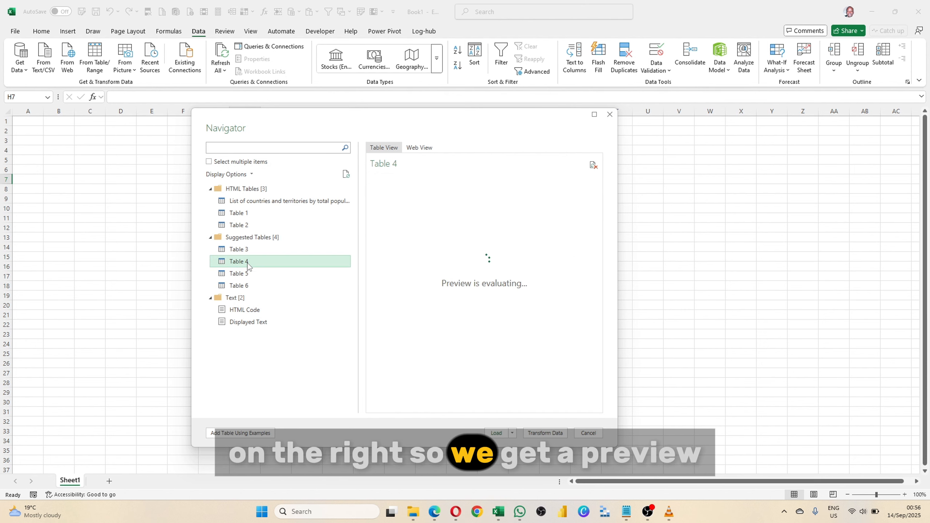
pyautogui.click(241, 250)
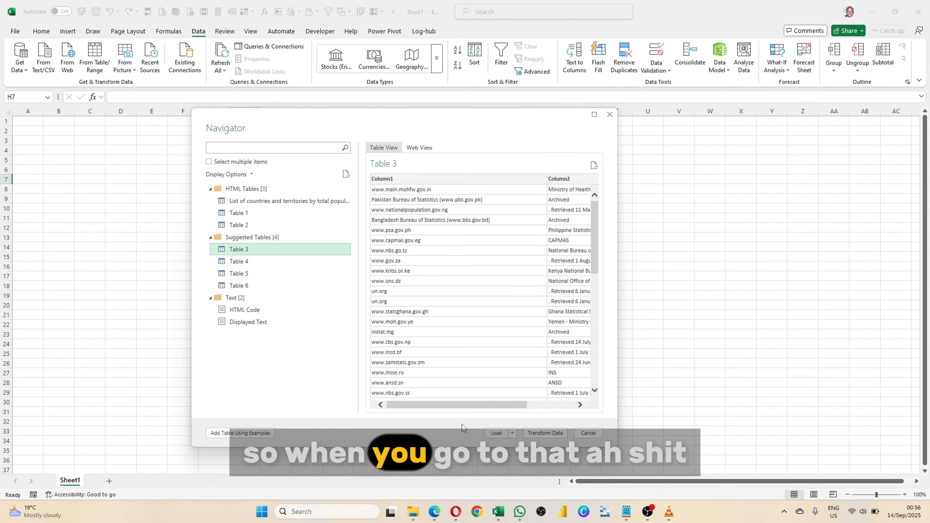
# Switch to the browser and examine which tables the Wikipedia page contains, from the article's start to its notes.
pyautogui.hotkey('alt', 'Tab')
pyautogui.scroll(3, 430, 216)
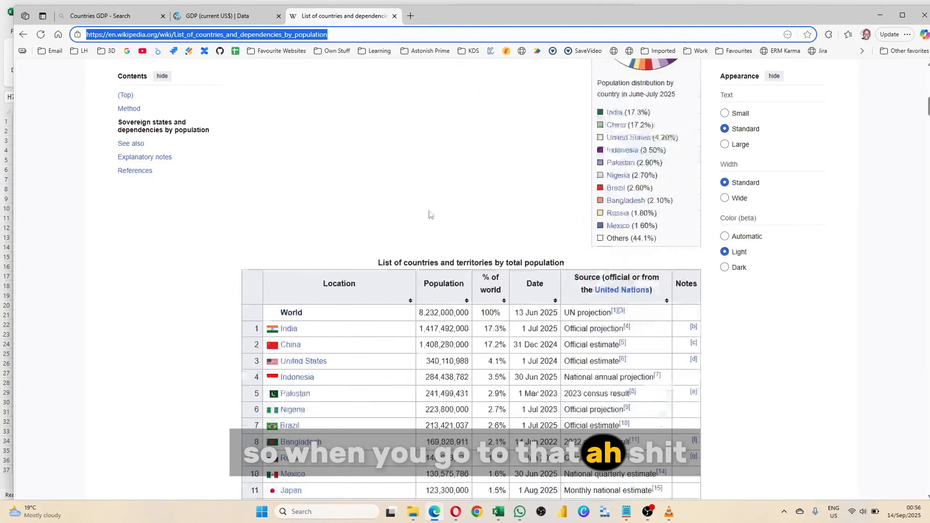
pyautogui.scroll(-8, 432, 214)
pyautogui.scroll(7, 467, 189)
pyautogui.scroll(4, 469, 191)
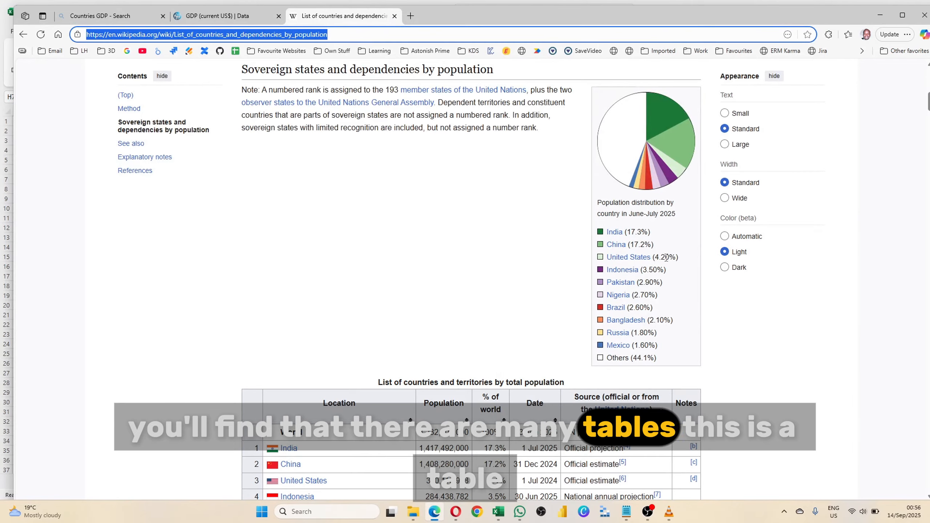
pyautogui.scroll(-20, 624, 305)
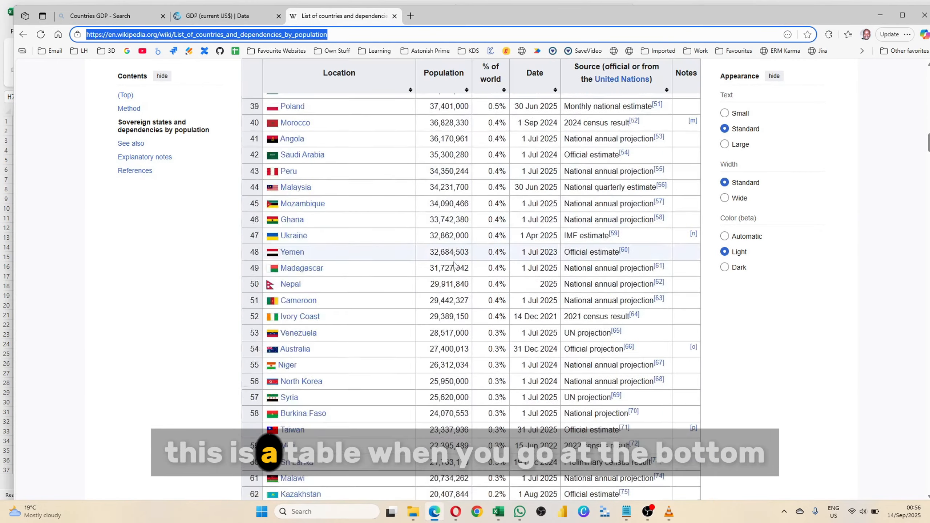
pyautogui.scroll(-20, 503, 283)
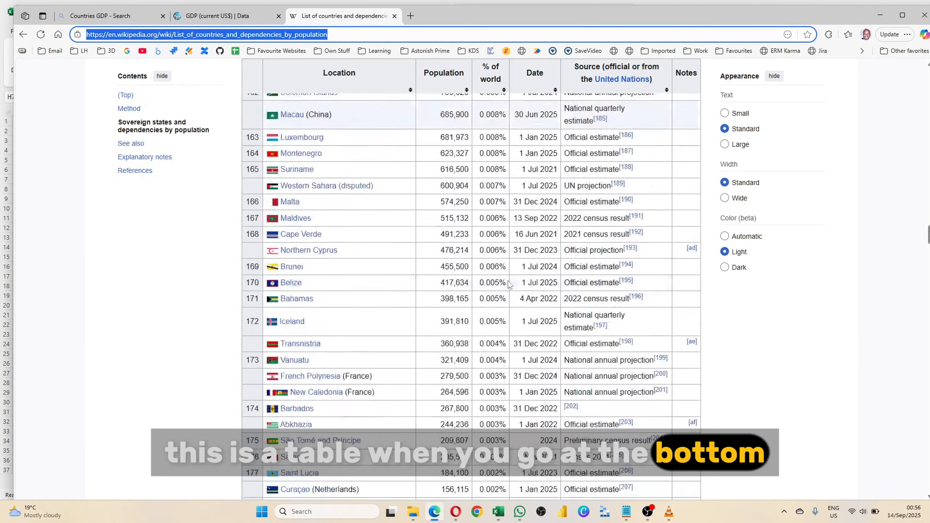
pyautogui.scroll(-20, 507, 286)
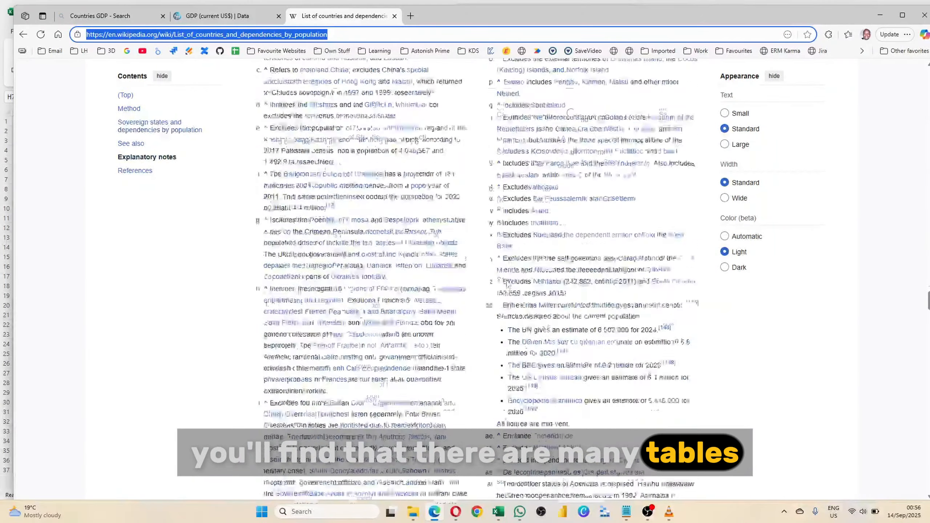
pyautogui.scroll(10, 557, 242)
pyautogui.scroll(1, 558, 241)
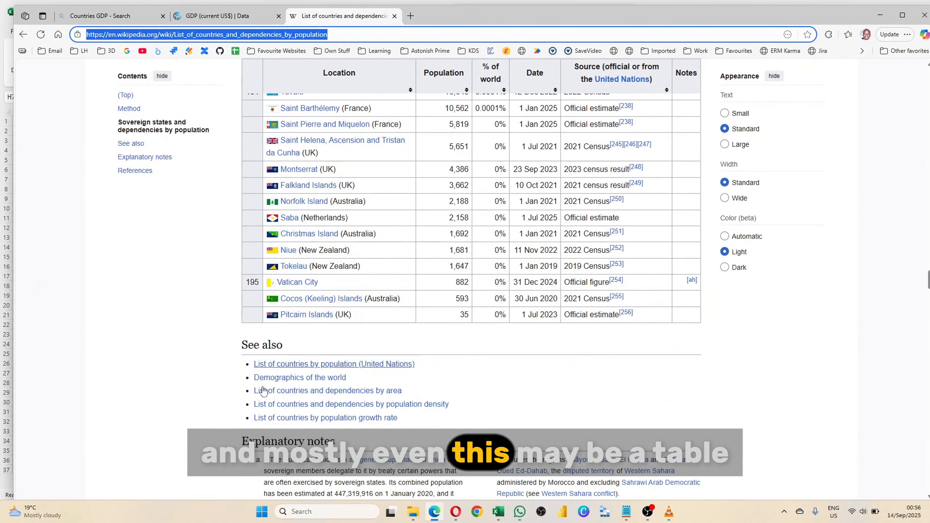
pyautogui.moveTo(929, 280); pyautogui.dragTo(926, 74)
pyautogui.scroll(-3, 318, 344)
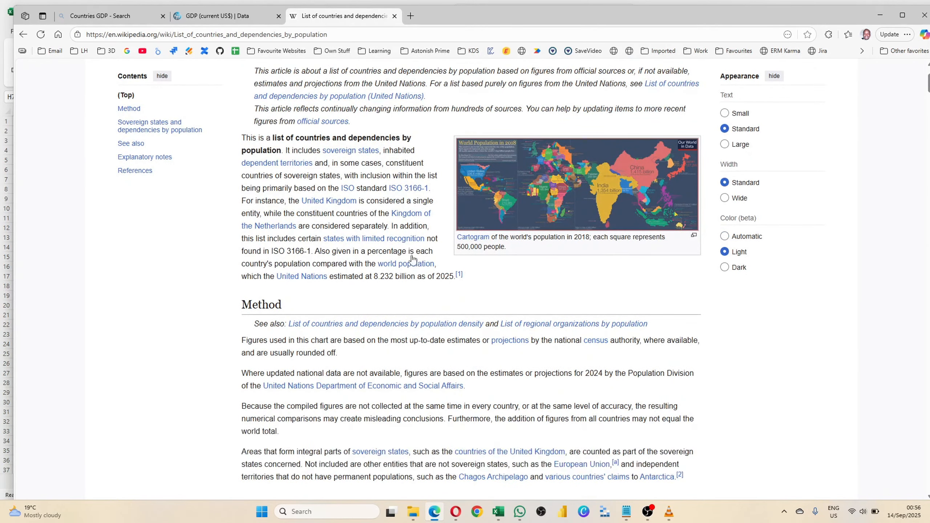
pyautogui.scroll(-7, 374, 304)
pyautogui.scroll(-3, 343, 308)
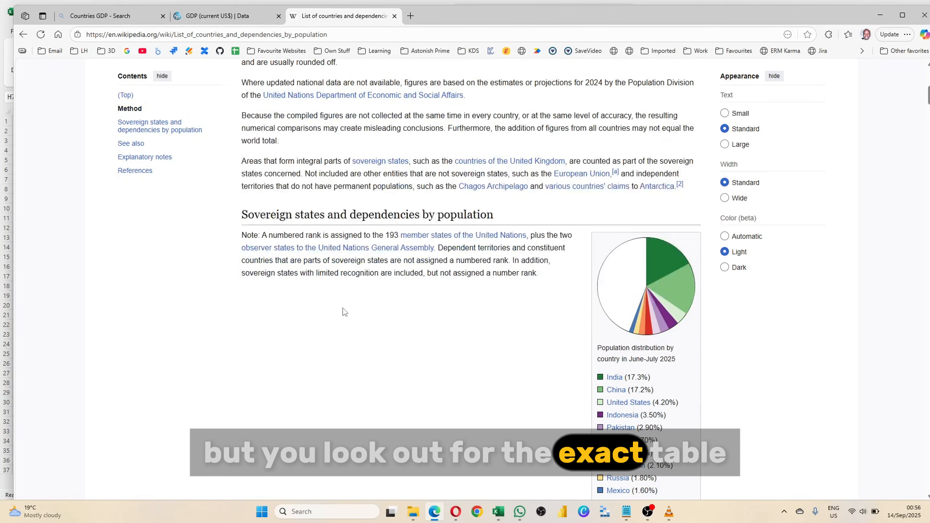
# Back in Excel, choose the HTML table "List of countries and territories by total population" and check its title against the Wikipedia page.
pyautogui.hotkey('alt', 'Tab')
pyautogui.click(341, 201)
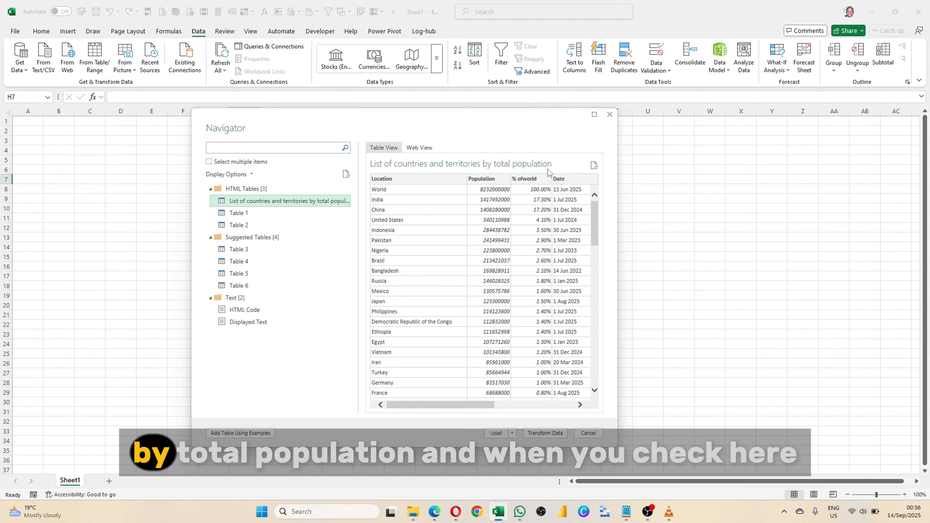
pyautogui.hotkey('alt', 'Tab')
pyautogui.scroll(-4, 473, 249)
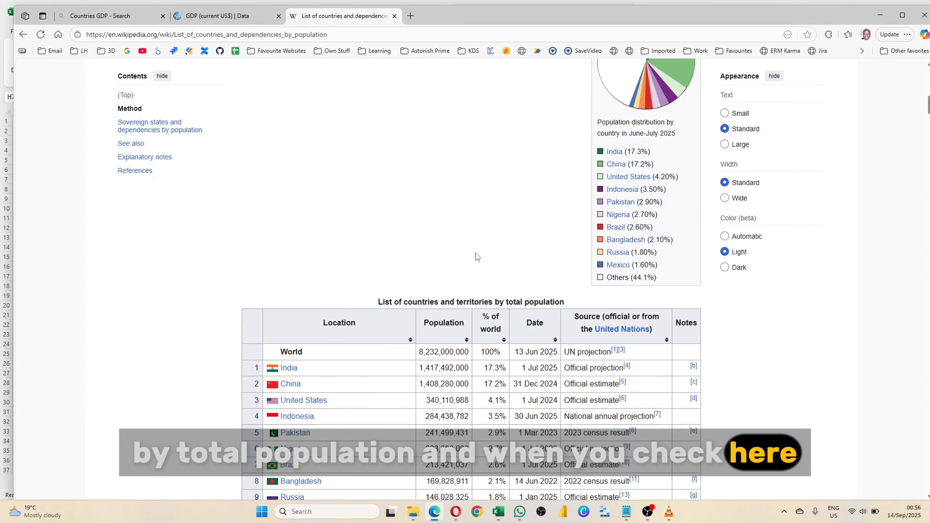
pyautogui.hotkey('alt', 'Tab')
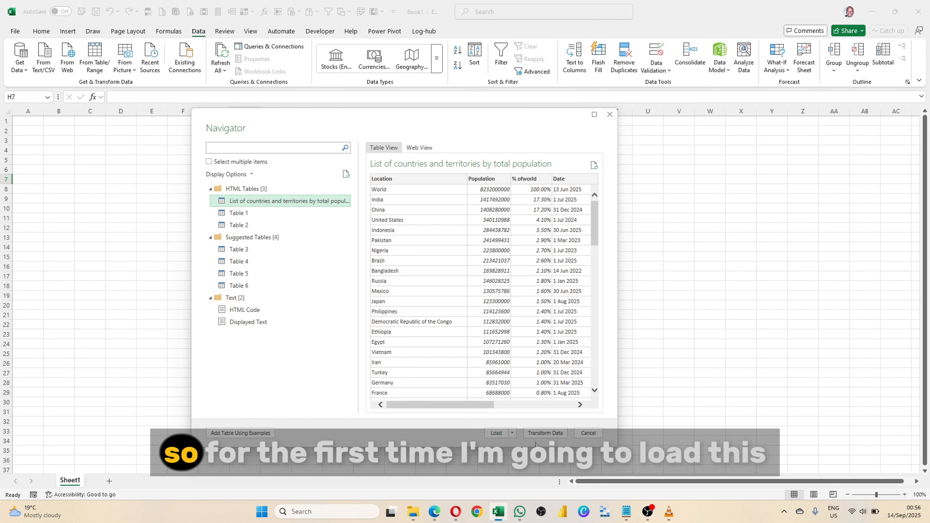
# Load the population table into the workbook and look through the imported countries from first to last rows.
pyautogui.click(500, 435)
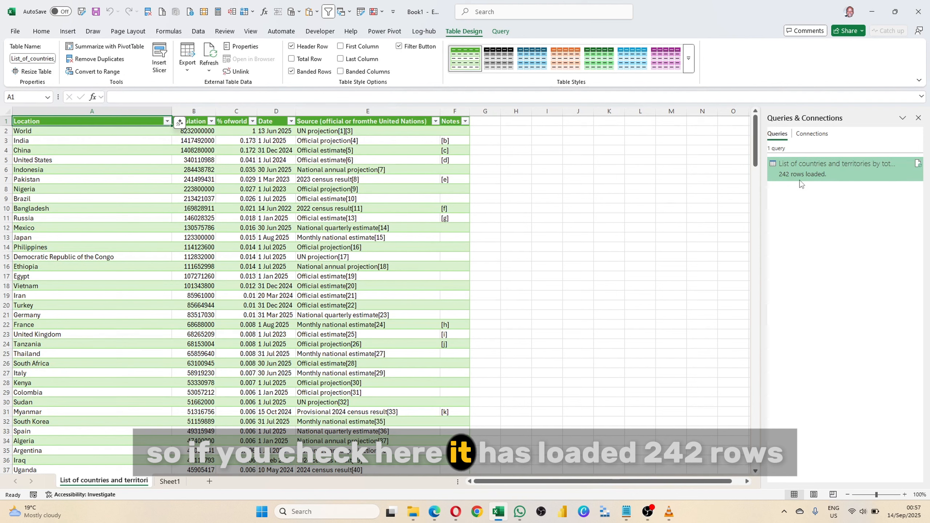
pyautogui.moveTo(790, 185)
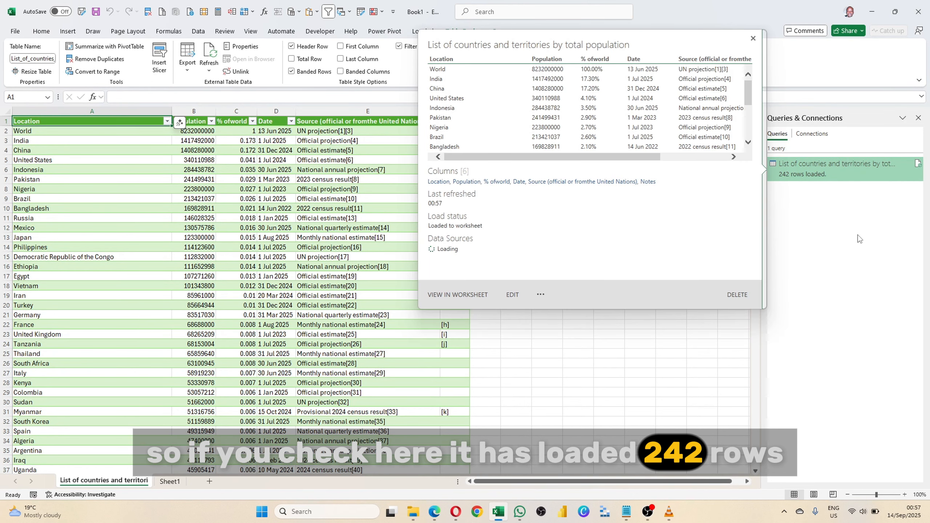
pyautogui.click(206, 161)
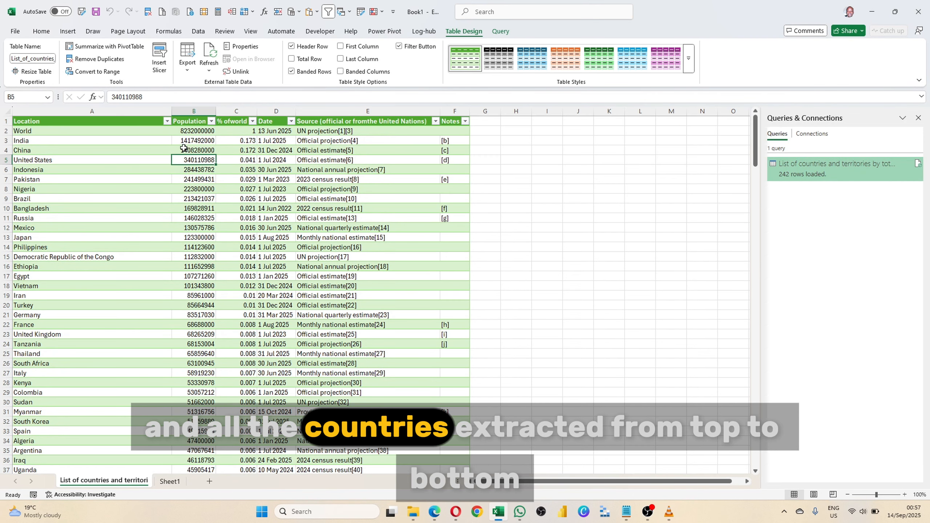
pyautogui.scroll(-4, 268, 273)
pyautogui.scroll(4, 267, 273)
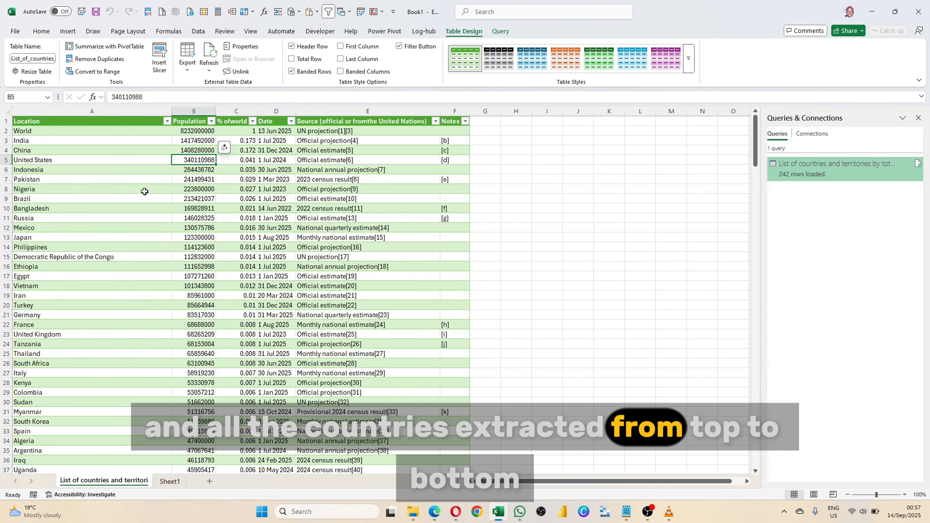
pyautogui.scroll(-3, 147, 206)
pyautogui.scroll(-10, 165, 231)
pyautogui.scroll(13, 557, 248)
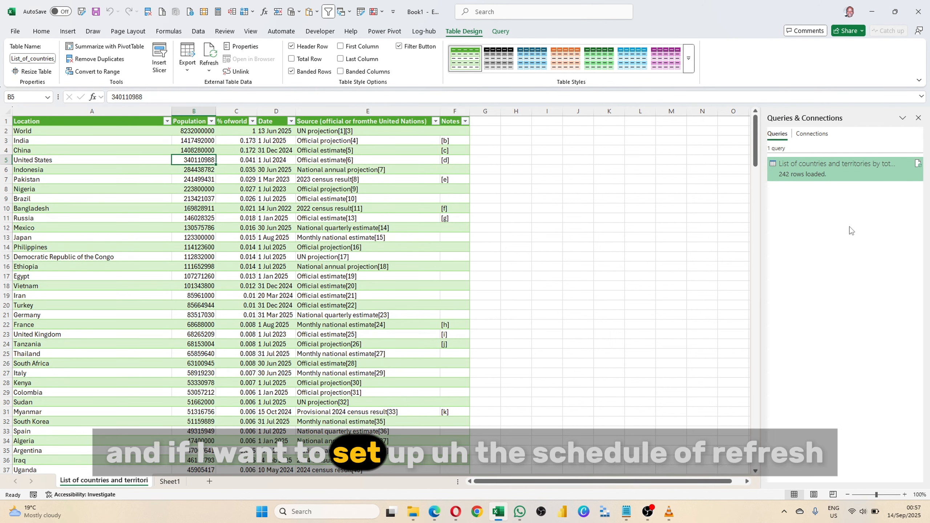
# In the population query's properties, set the data to refresh every 20 minutes and when opening the file.
pyautogui.moveTo(788, 174)
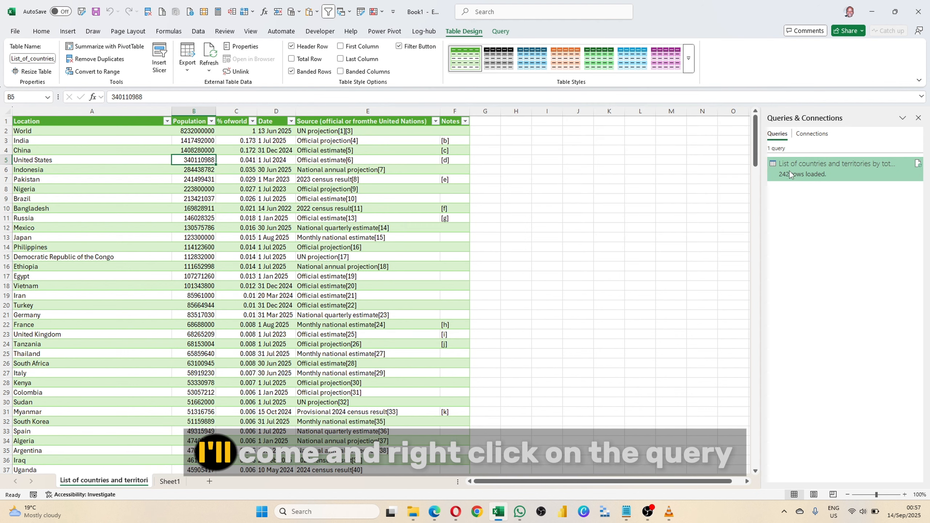
pyautogui.rightClick(784, 173)
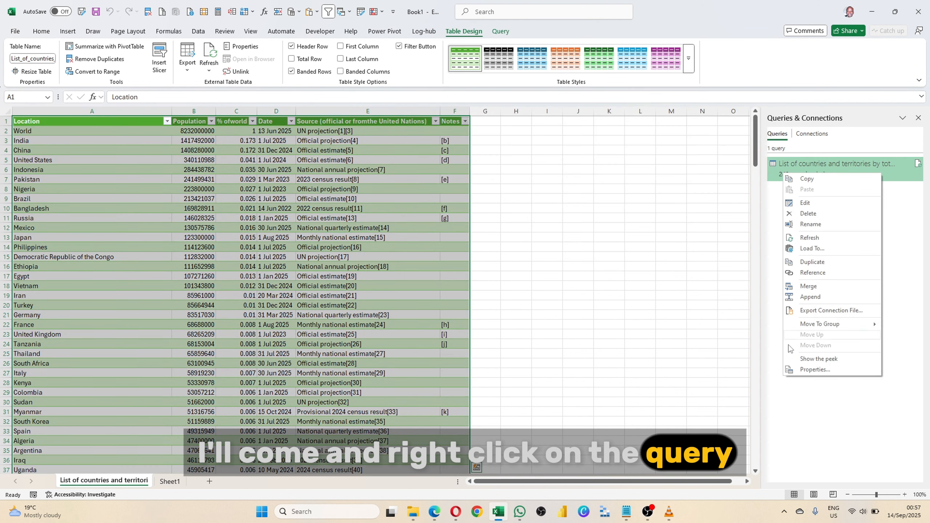
pyautogui.click(806, 369)
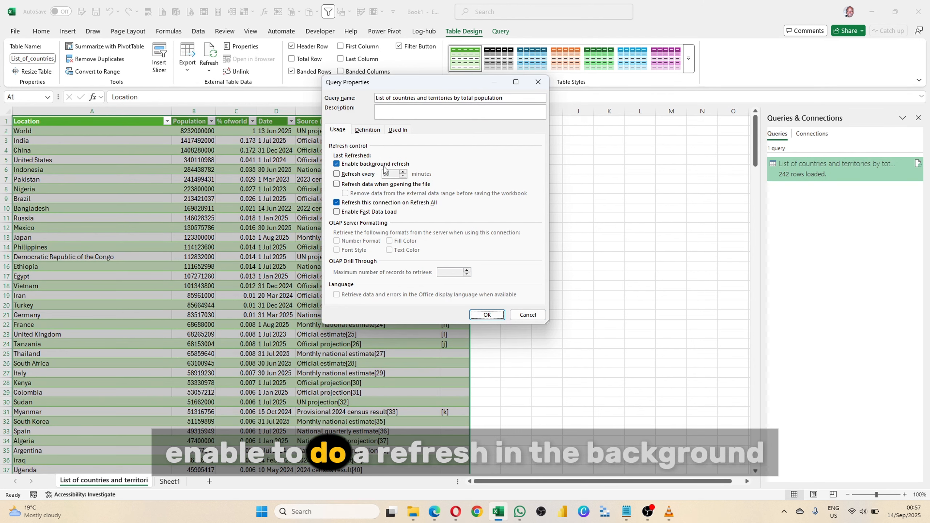
pyautogui.click(354, 174)
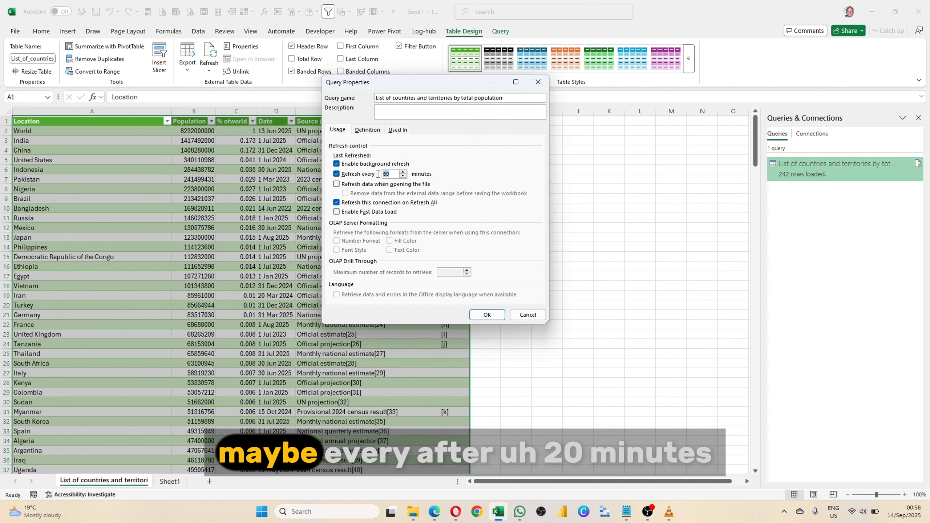
pyautogui.write('20')
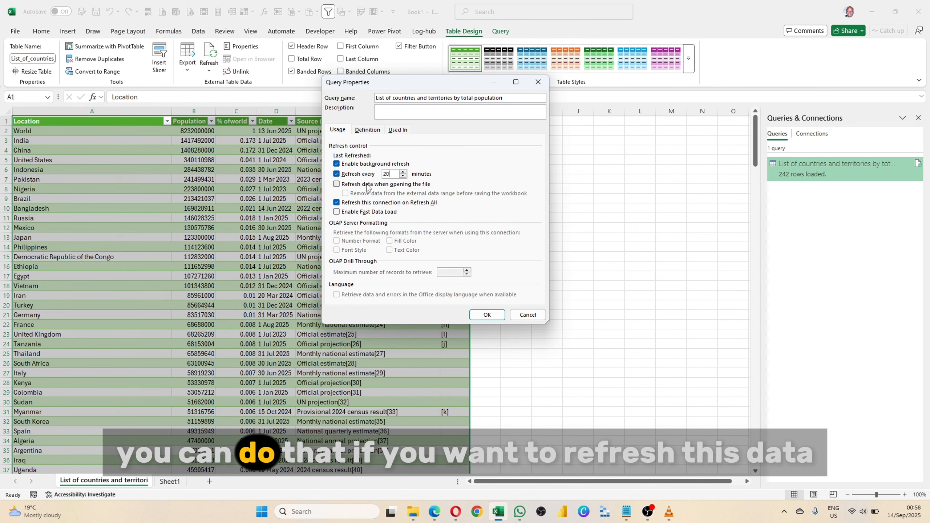
pyautogui.click(338, 185)
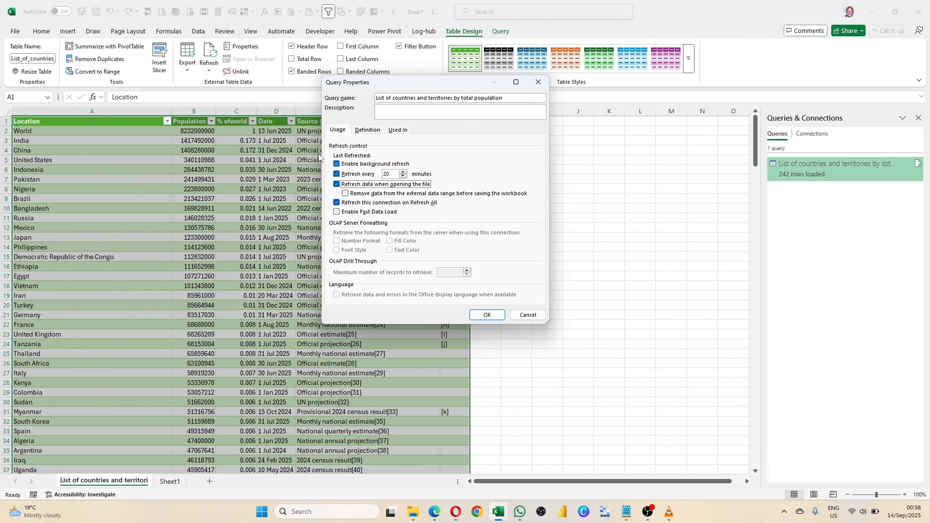
# Turn off the query's timed refresh and its refresh on opening the file, and accept the properties.
pyautogui.click(344, 175)
pyautogui.click(346, 184)
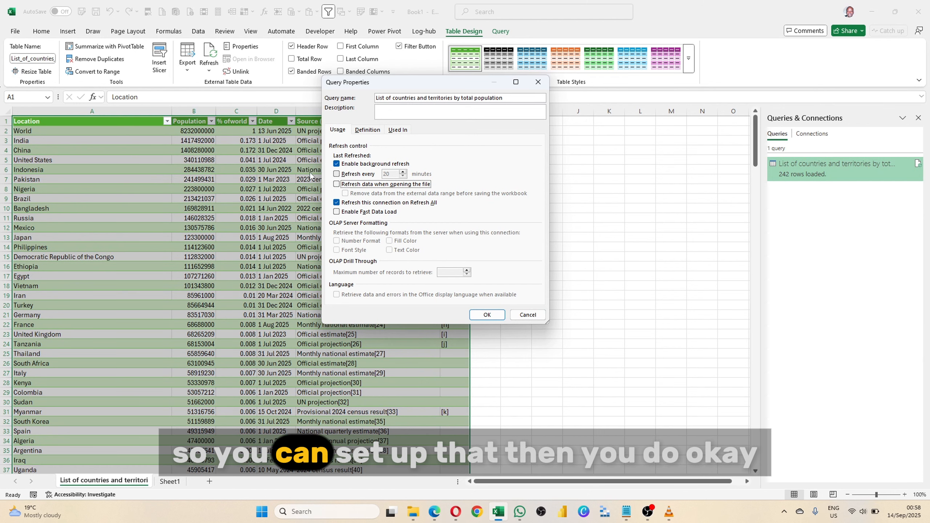
pyautogui.click(491, 314)
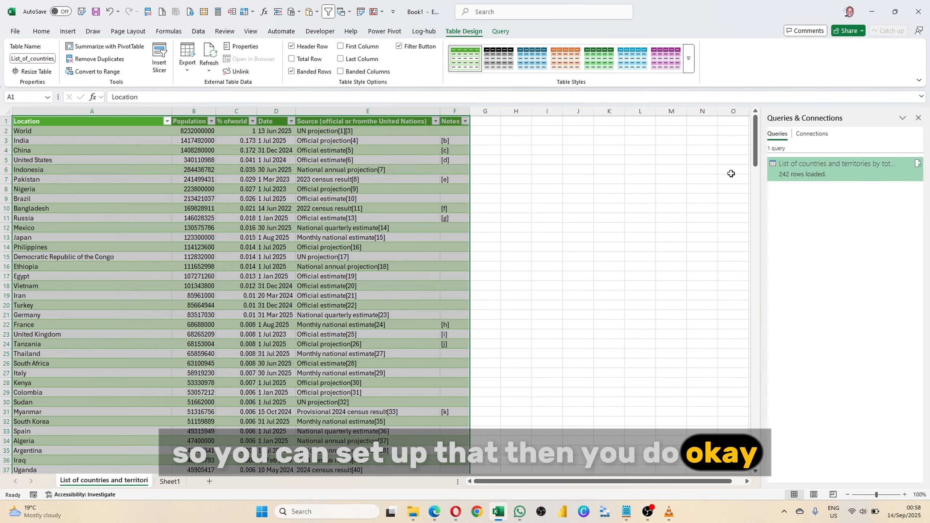
pyautogui.rightClick(795, 169)
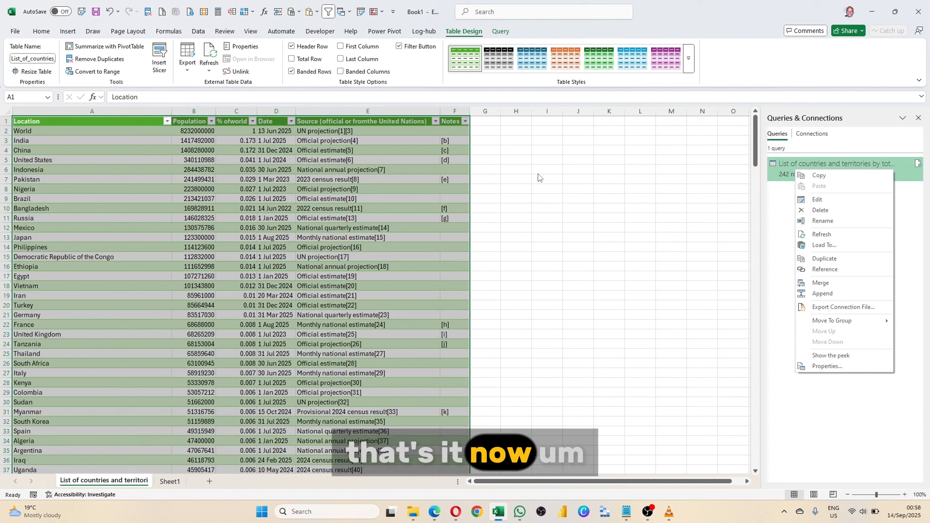
pyautogui.click(637, 202)
pyautogui.hotkey('ctrl', 'n')
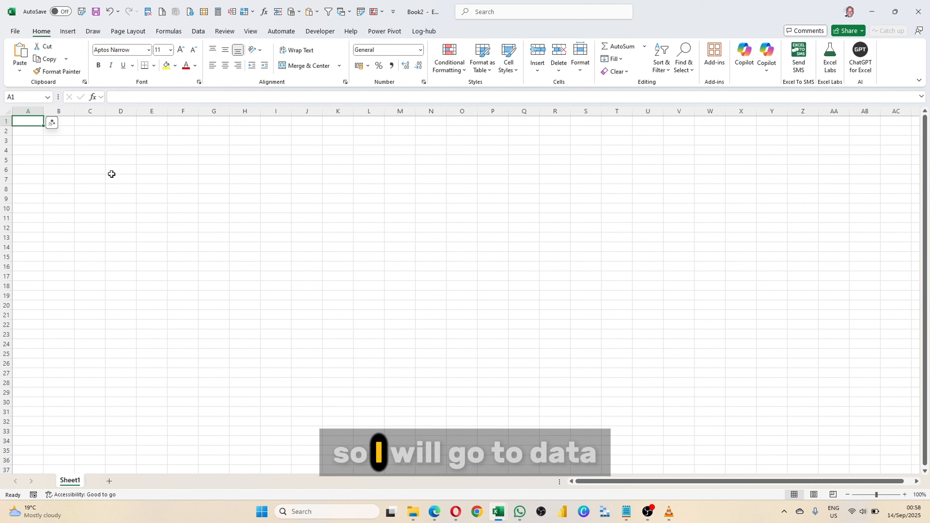
pyautogui.click(198, 31)
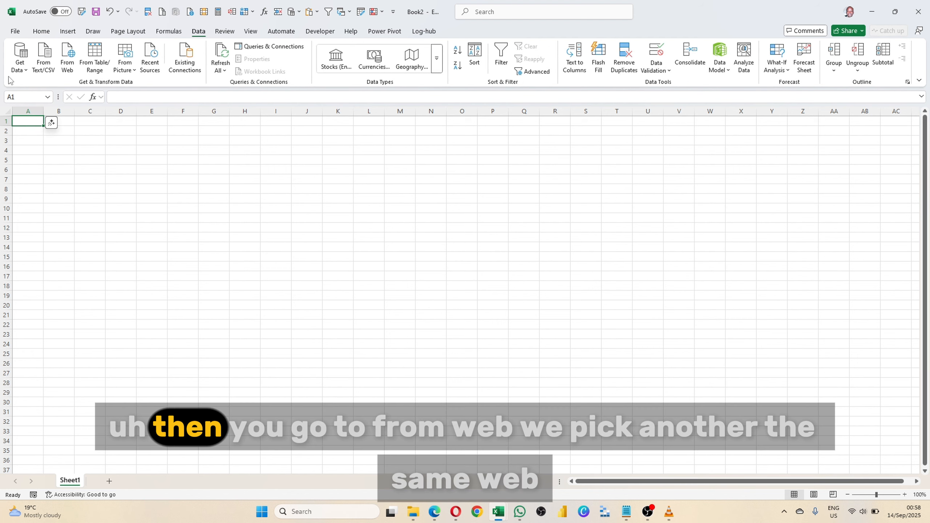
pyautogui.click(68, 60)
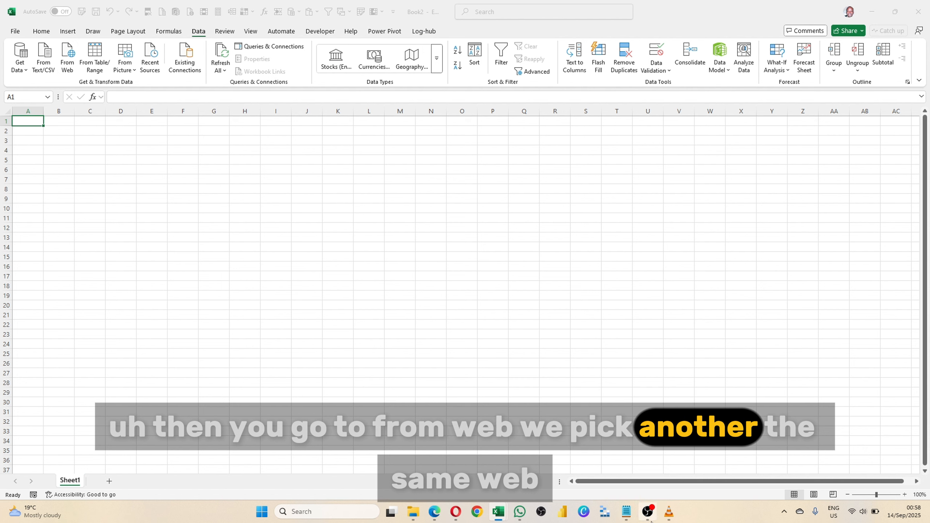
pyautogui.click(627, 513)
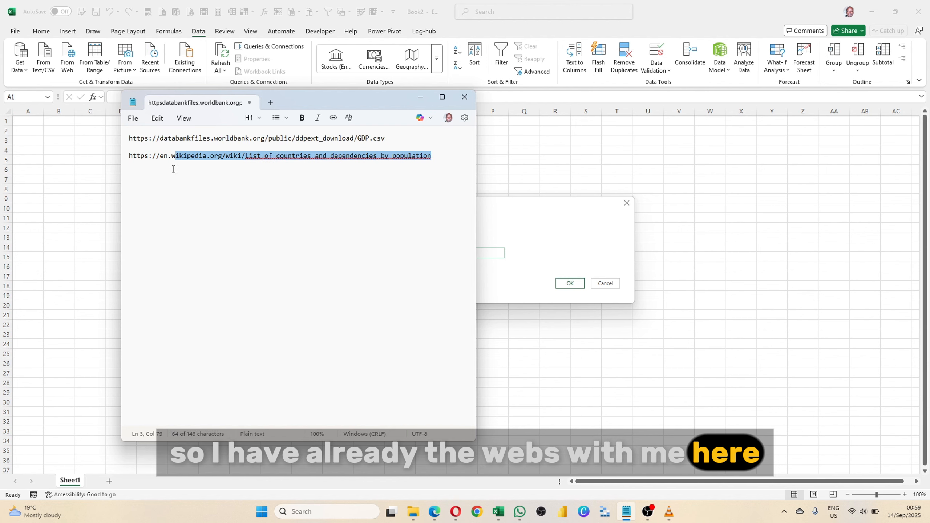
pyautogui.moveTo(173, 169); pyautogui.dragTo(133, 163)
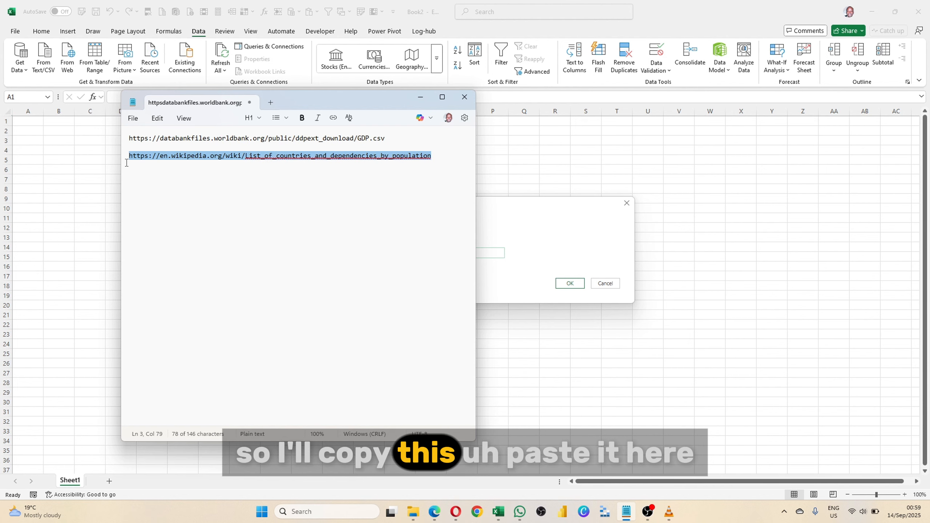
pyautogui.hotkey('alt', 'Tab')
pyautogui.click(403, 249)
pyautogui.write('https://en.wikipedia.org/wiki/List_of_countries_and_dependencies_by_population')
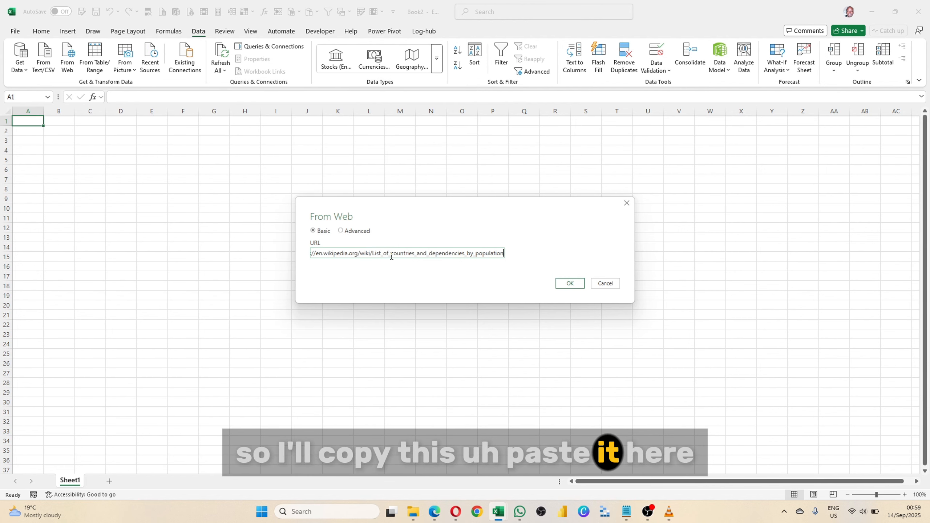
pyautogui.click(566, 284)
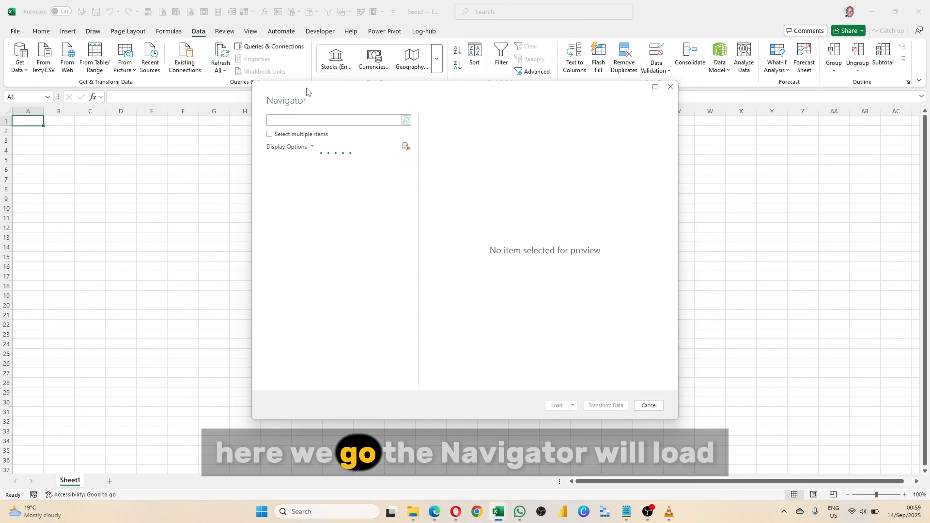
# Choose the HTML table "List of countries and territories by total population" in the Navigator.
pyautogui.moveTo(307, 88); pyautogui.dragTo(204, 129)
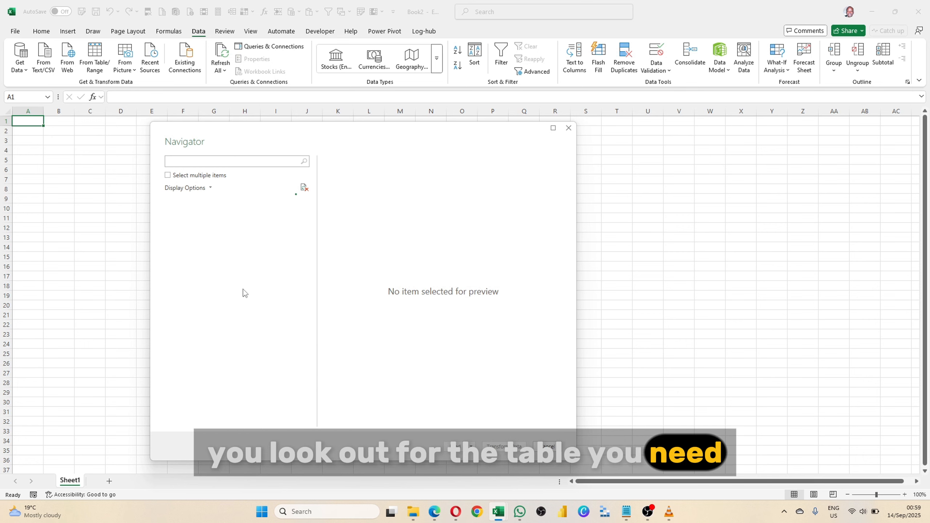
pyautogui.click(176, 161)
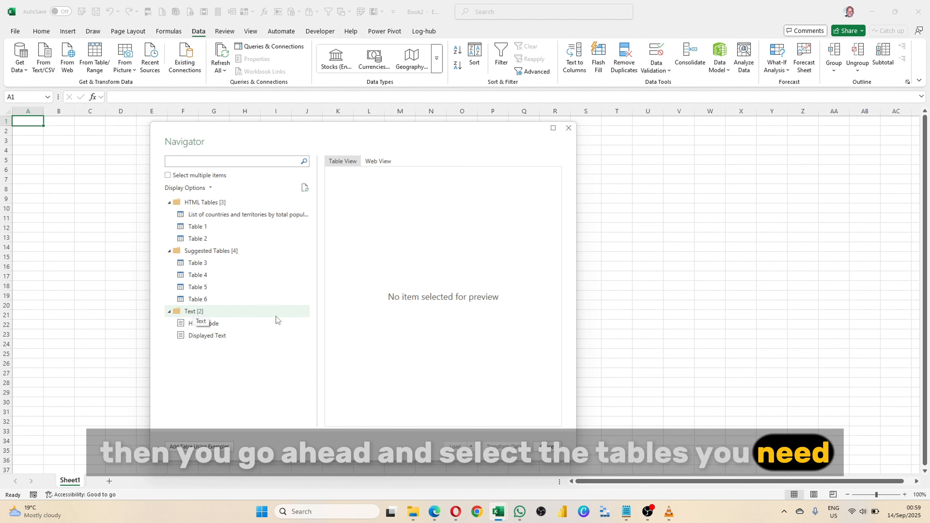
pyautogui.click(212, 217)
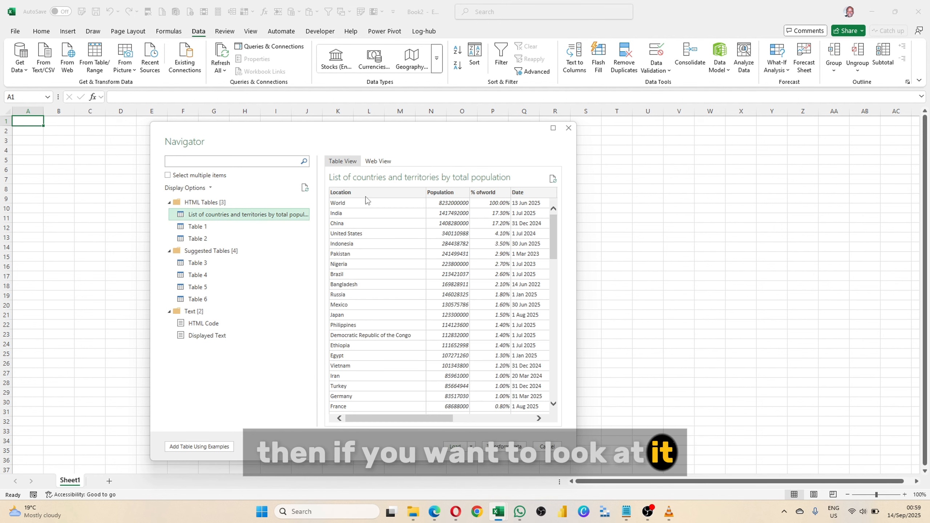
# Enlarge the Navigator and examine in Web View how the population table appears on the Wikipedia page.
pyautogui.click(378, 162)
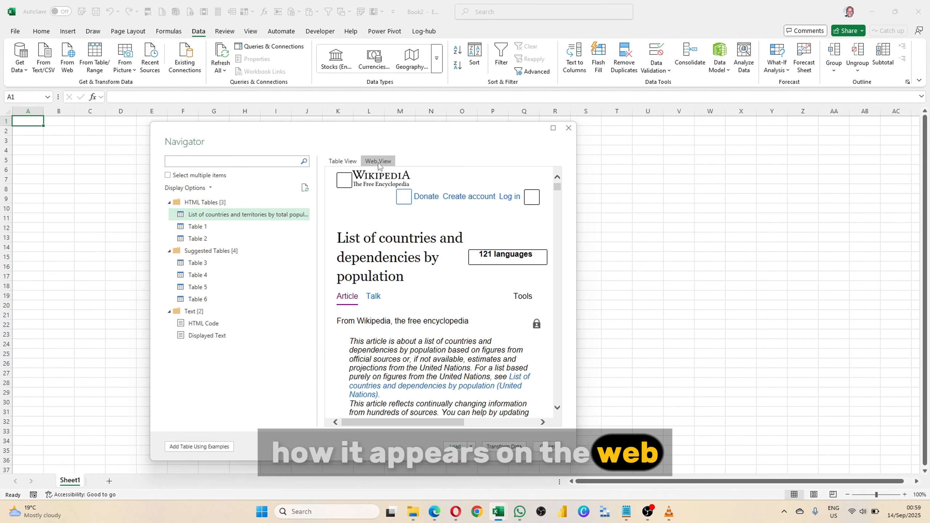
pyautogui.scroll(-8, 453, 288)
pyautogui.scroll(-10, 453, 288)
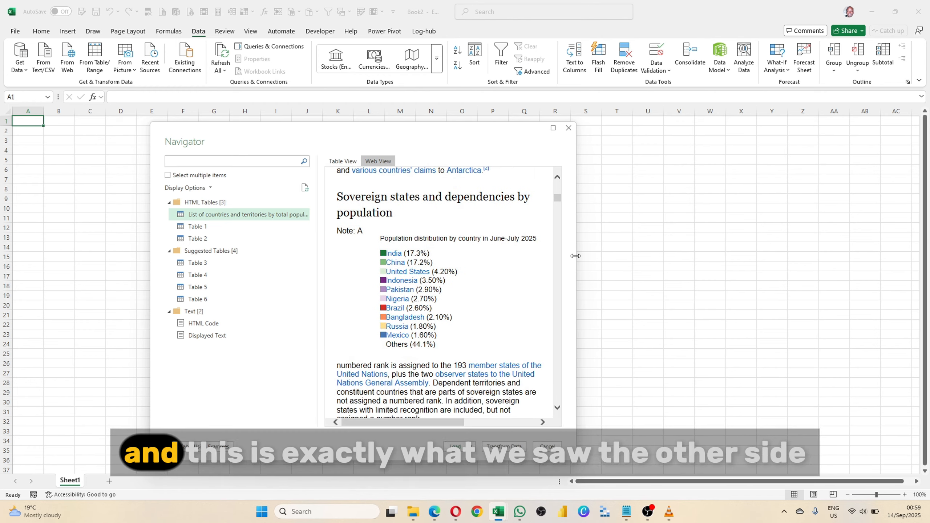
pyautogui.moveTo(576, 257); pyautogui.dragTo(844, 285)
pyautogui.scroll(-5, 527, 305)
pyautogui.scroll(4, 526, 305)
pyautogui.scroll(4, 517, 310)
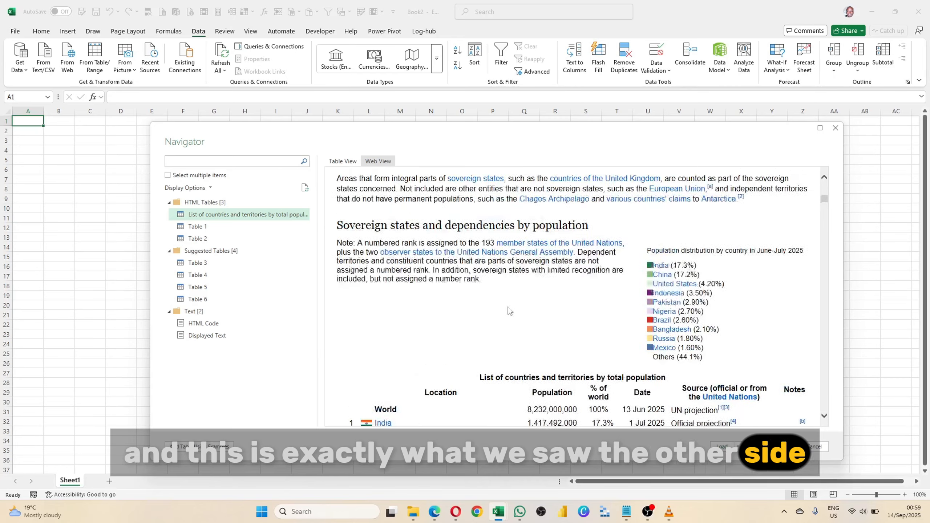
pyautogui.scroll(-2, 508, 312)
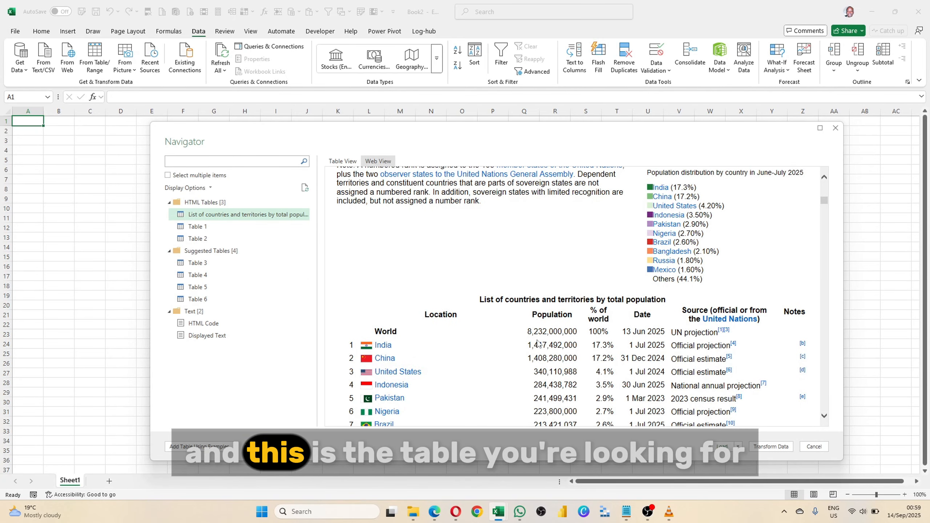
# Return to Table View and open the population table in the Power Query Editor for transformation.
pyautogui.click(354, 161)
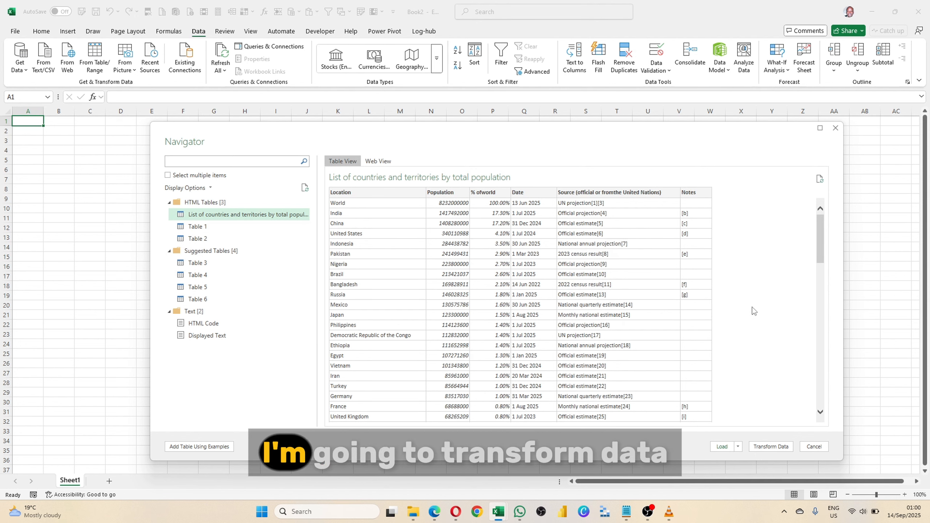
pyautogui.click(771, 447)
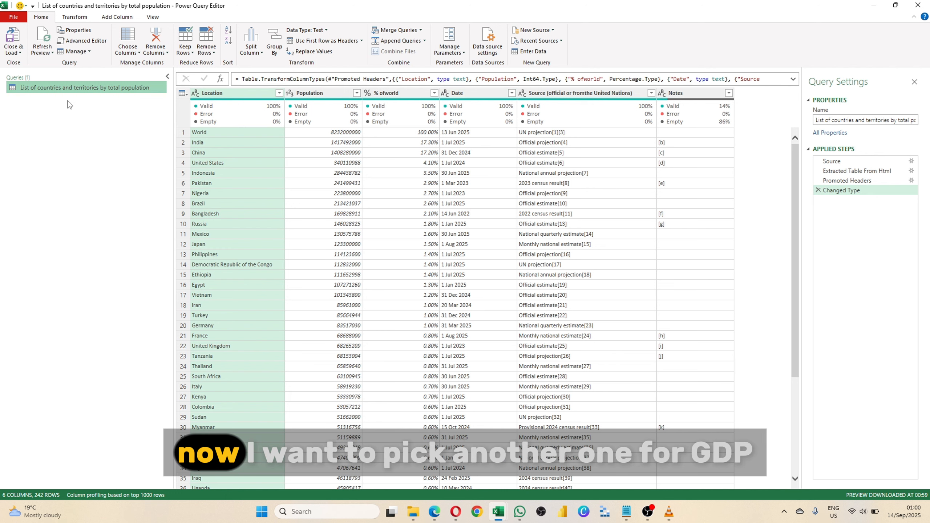
pyautogui.click(553, 30)
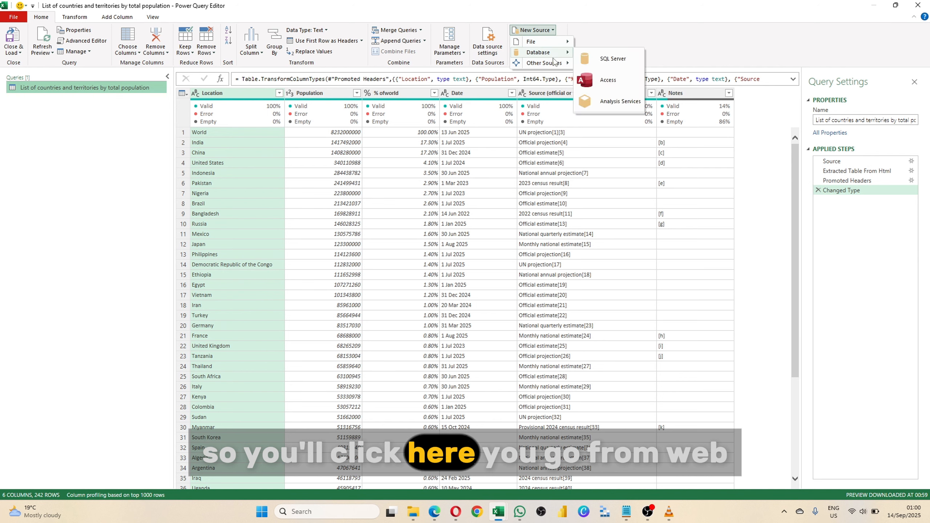
pyautogui.moveTo(551, 63)
pyautogui.click(618, 75)
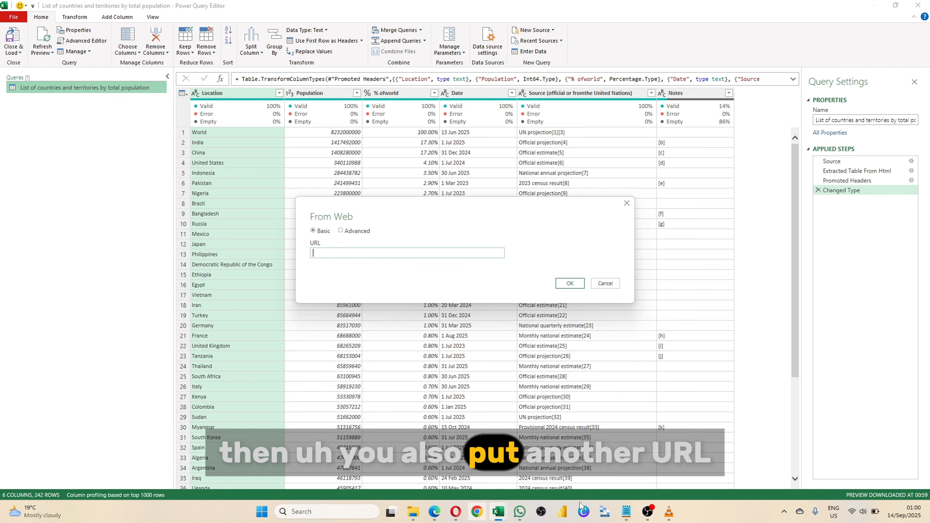
pyautogui.click(628, 516)
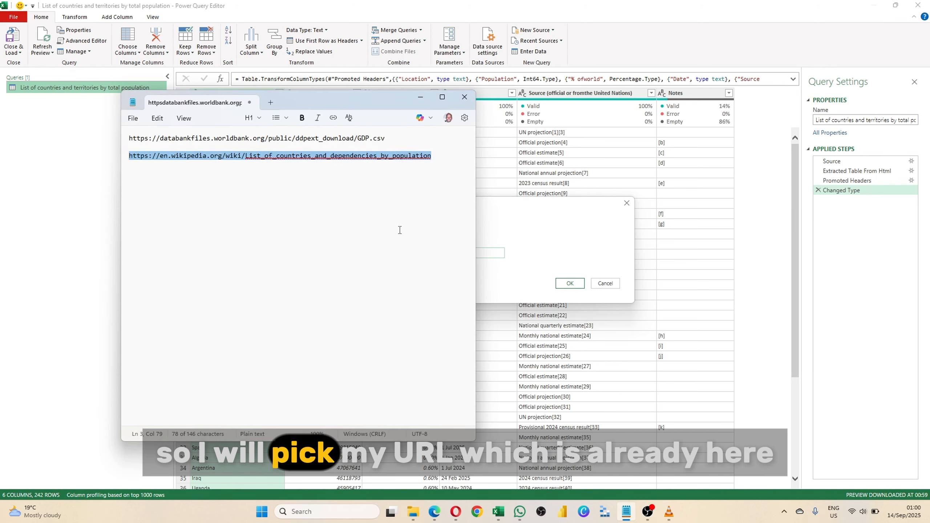
pyautogui.moveTo(385, 138); pyautogui.dragTo(132, 141)
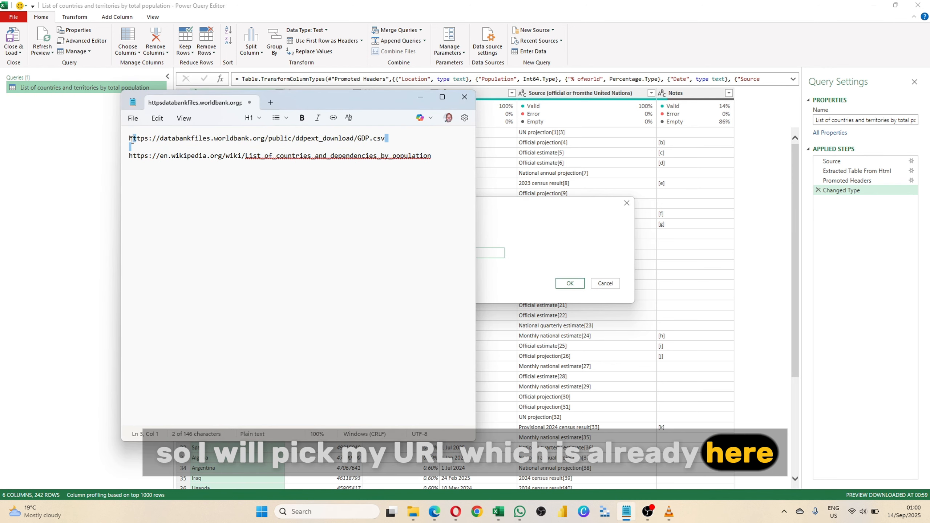
pyautogui.click(584, 231)
pyautogui.click(469, 253)
pyautogui.write('https://databankfiles.worldbank.org/public/ddpext_download/GDP.csv')
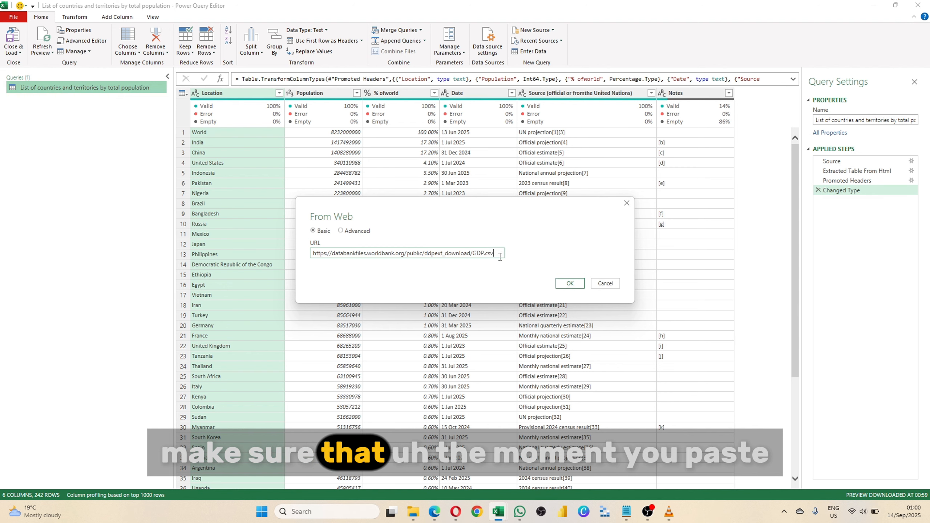
pyautogui.moveTo(472, 254); pyautogui.dragTo(495, 257)
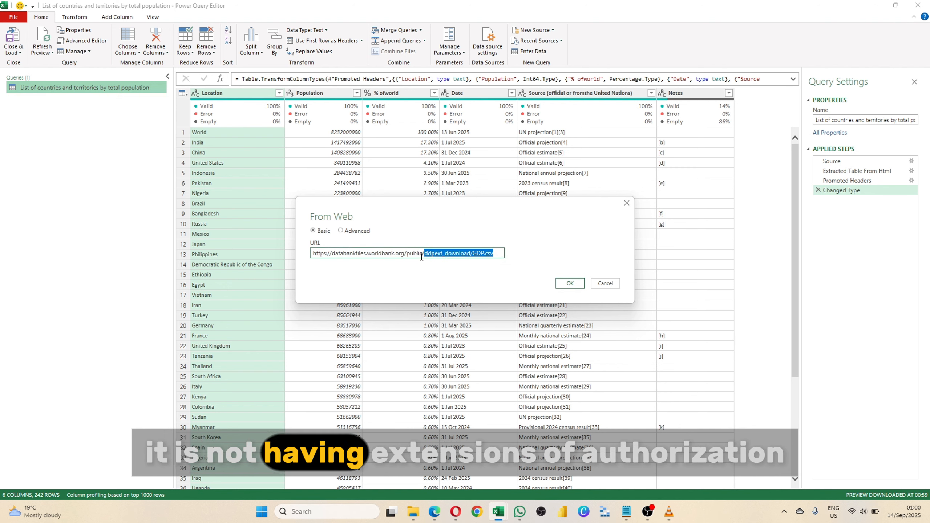
pyautogui.moveTo(422, 258); pyautogui.dragTo(319, 250)
pyautogui.click(497, 255)
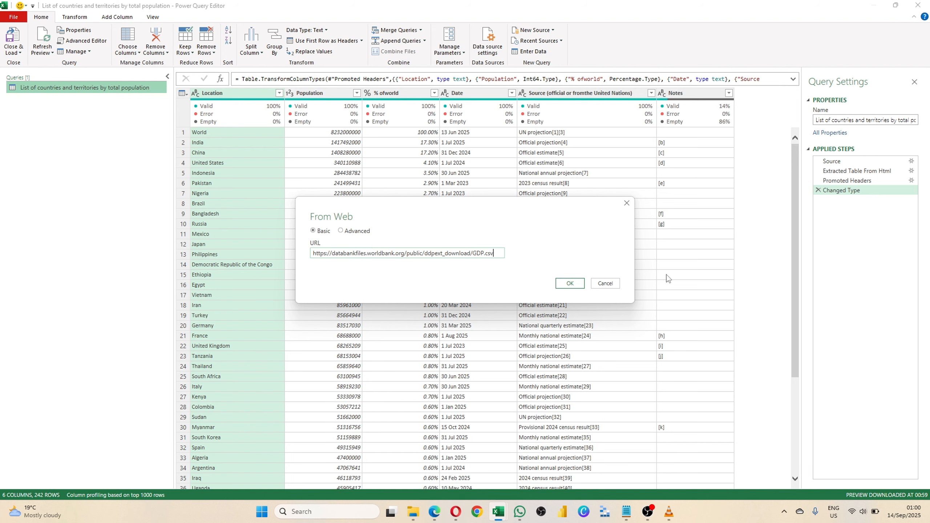
pyautogui.click(570, 284)
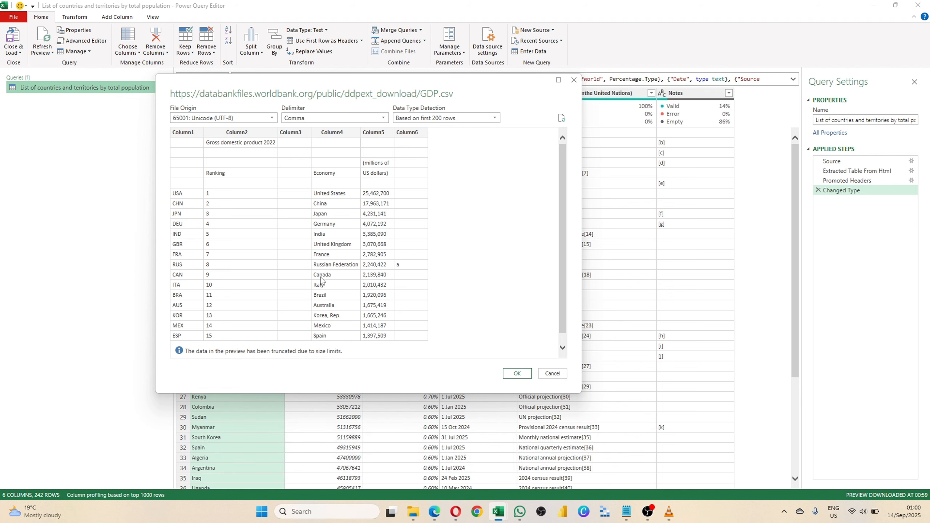
# Check the preview of GDP.csv and bring the file in as a new query with the default import settings.
pyautogui.scroll(-1, 262, 224)
pyautogui.scroll(1, 269, 224)
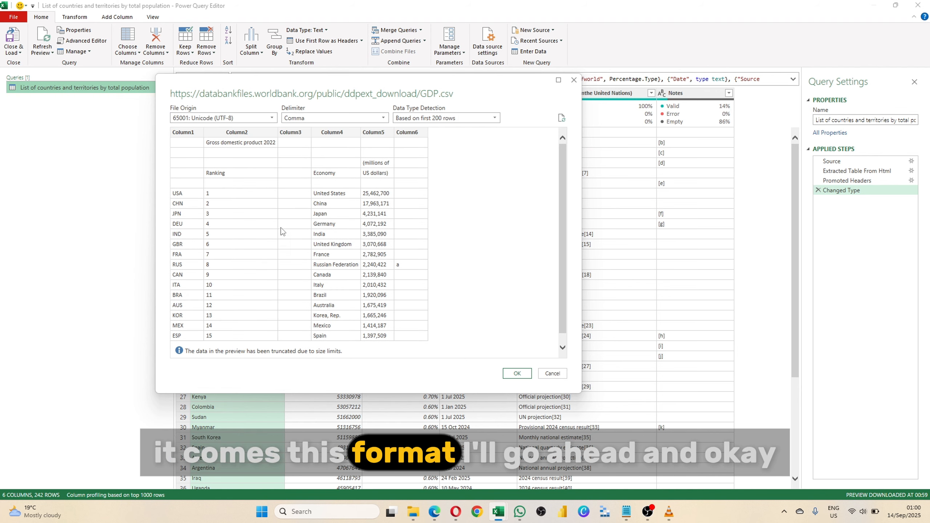
pyautogui.click(517, 374)
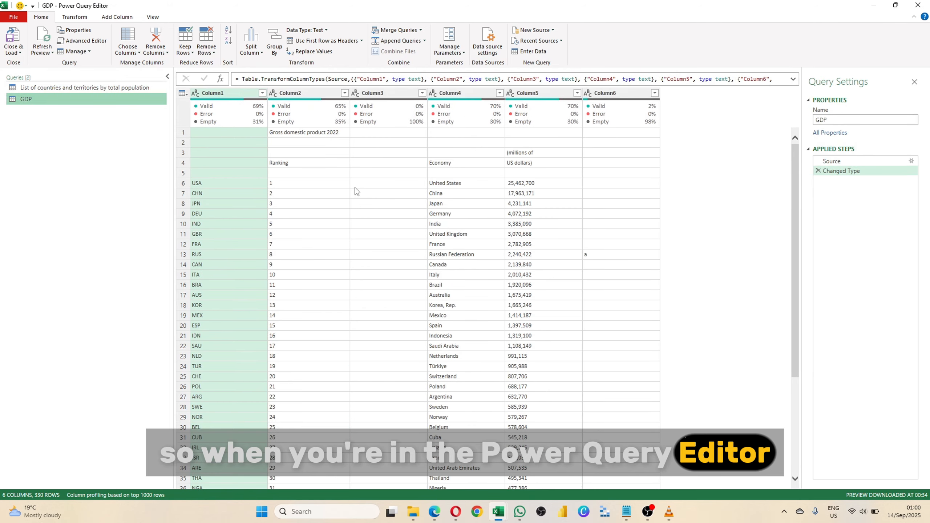
# Look through the GDP query's rows and rename Column4, which holds the economy names, to "Country".
pyautogui.scroll(-5, 470, 189)
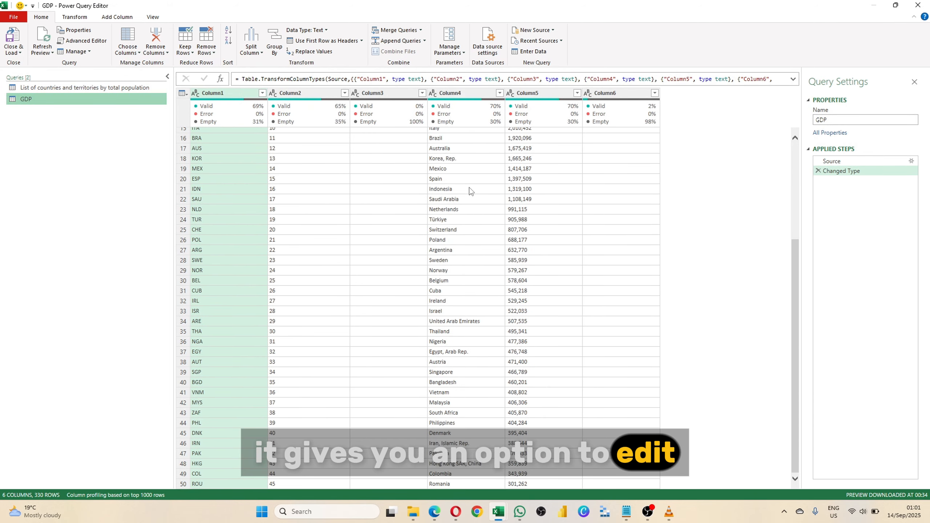
pyautogui.scroll(-5, 468, 185)
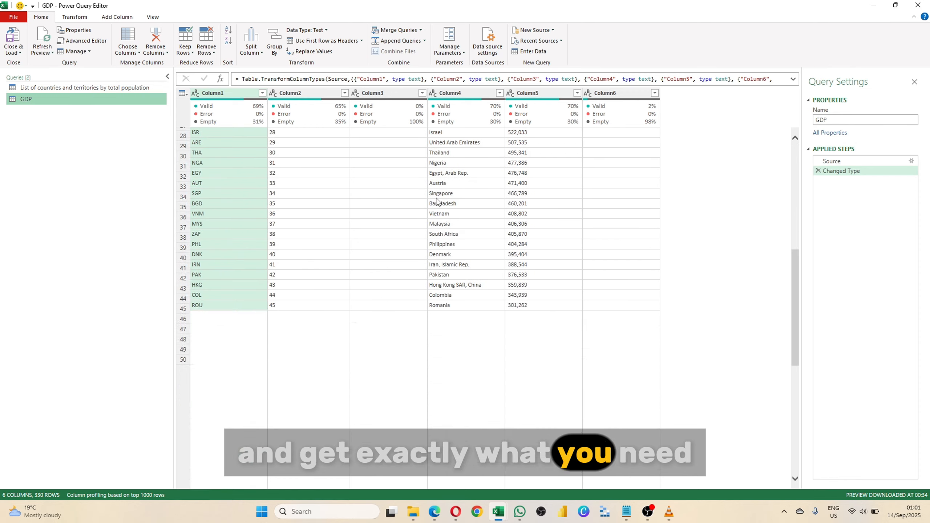
pyautogui.scroll(10, 451, 220)
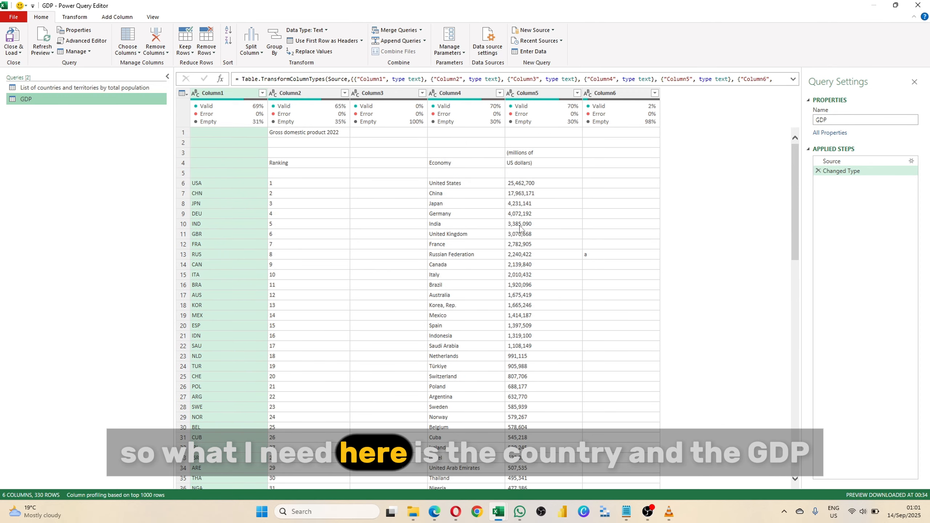
pyautogui.click(453, 193)
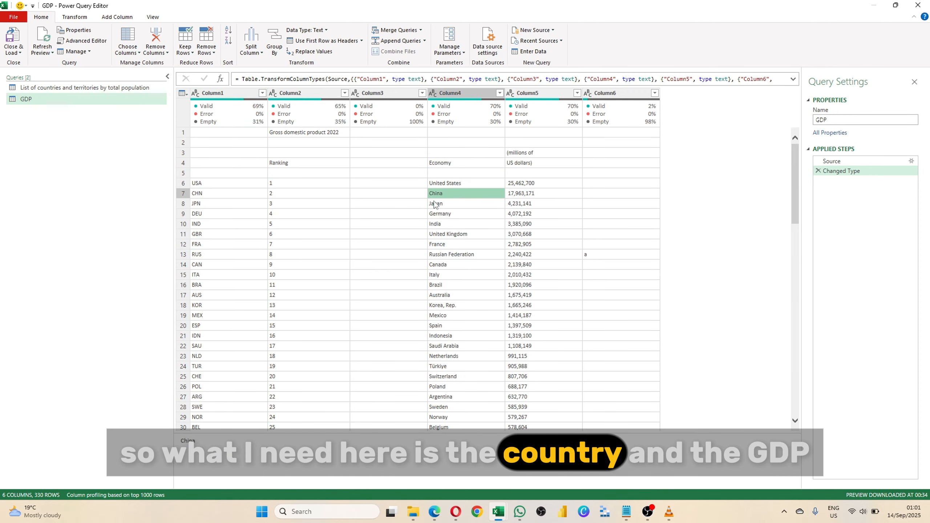
pyautogui.click(533, 185)
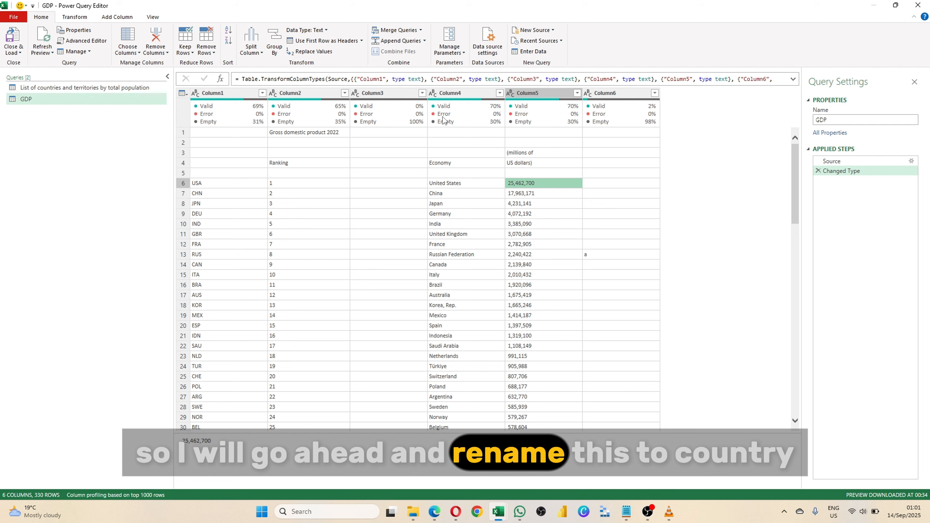
pyautogui.doubleClick(446, 94)
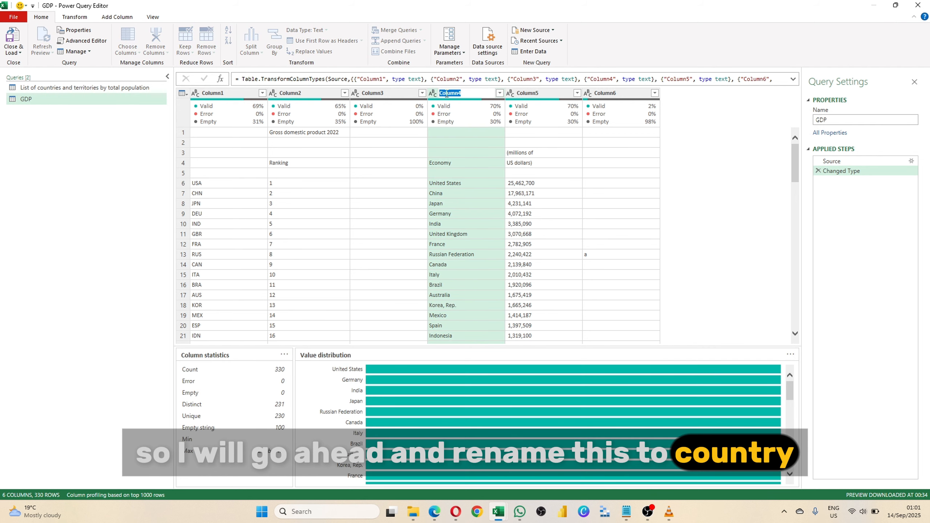
pyautogui.write('c')
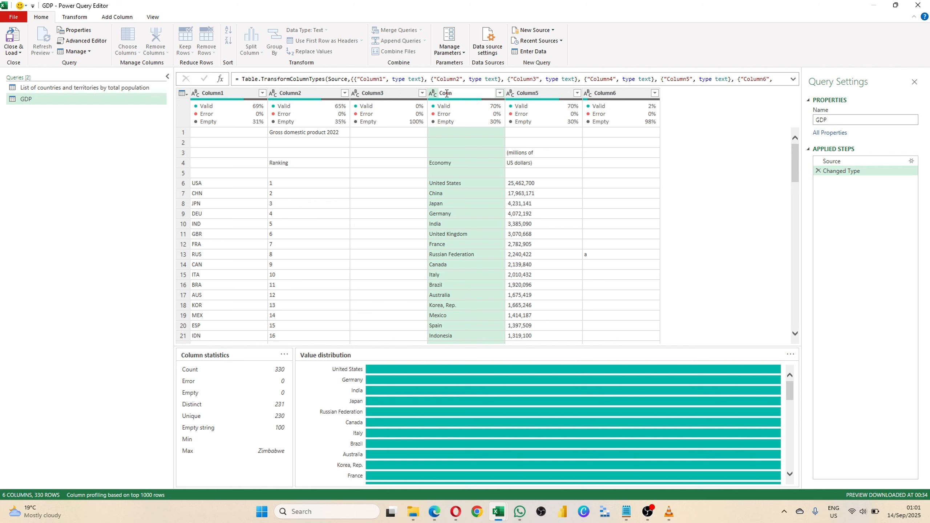
# Rename Column5 of the GDP query to "GDP in Millions".
pyautogui.doubleClick(529, 94)
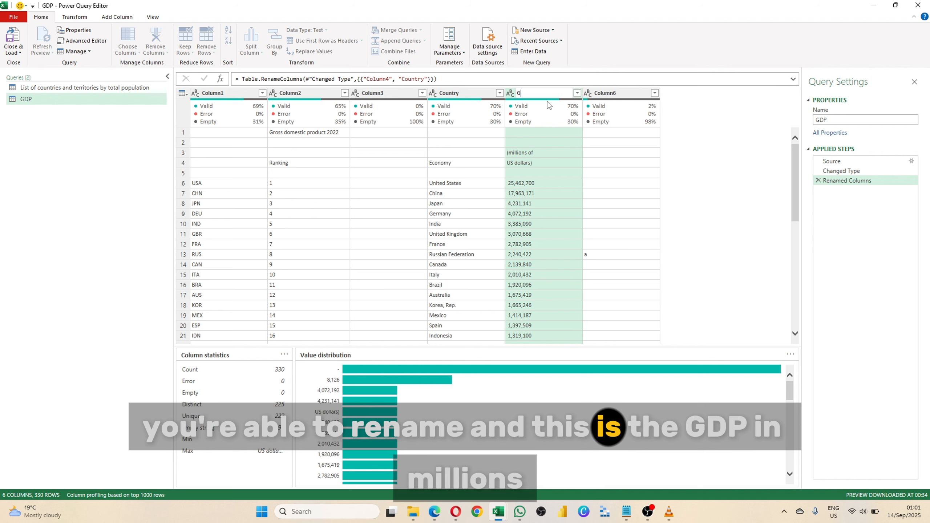
pyautogui.write('DP')
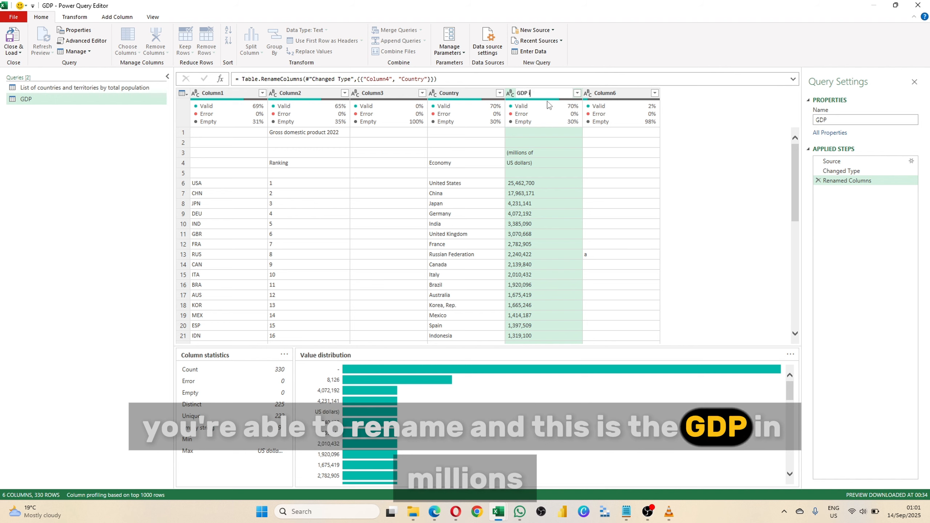
pyautogui.write(' in Million')
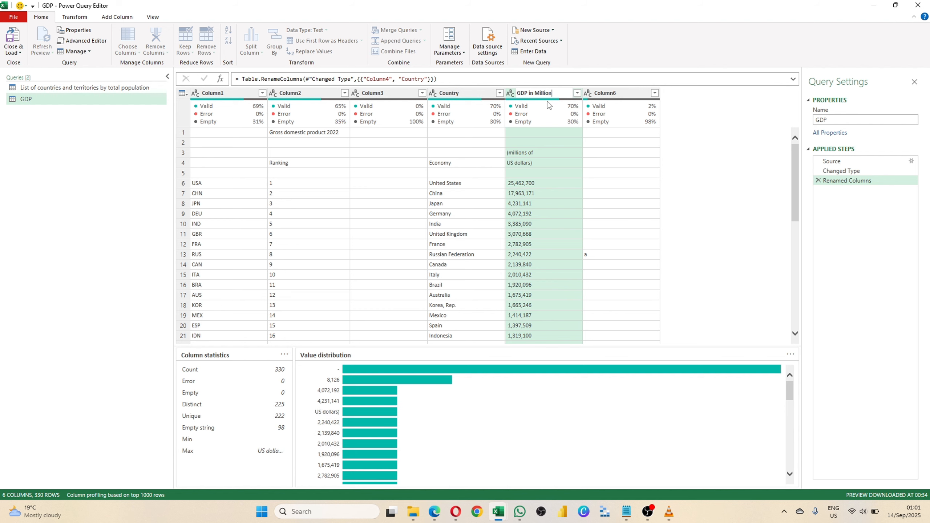
pyautogui.write('s')
pyautogui.press('Return')
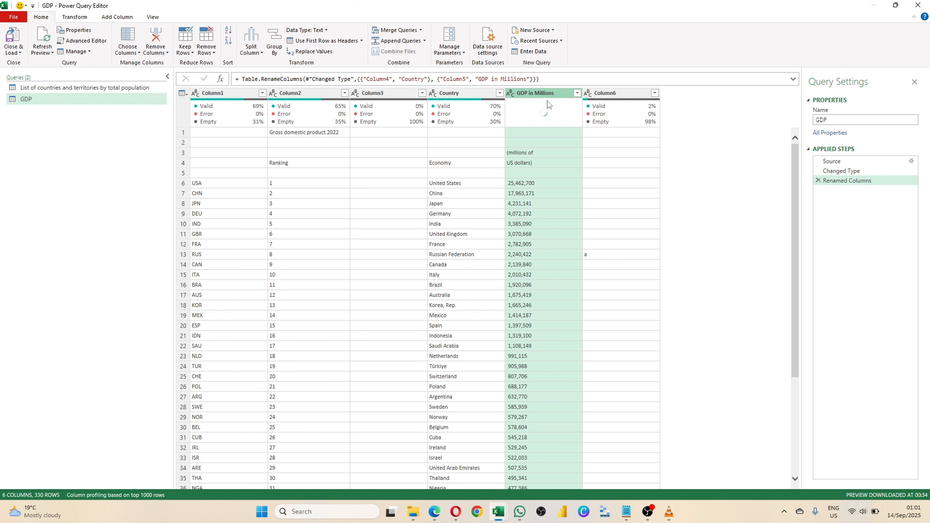
# Keep only the Country and GDP in Millions columns in the GDP query and remove all other columns.
pyautogui.click(363, 225)
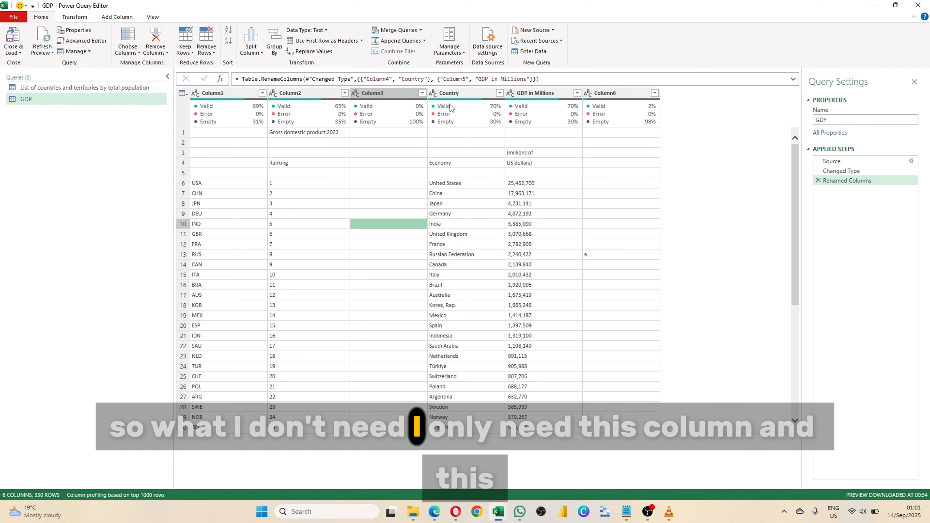
pyautogui.click(457, 94)
pyautogui.keyDown('ctrl'); pyautogui.click(535, 93); pyautogui.keyUp('ctrl')
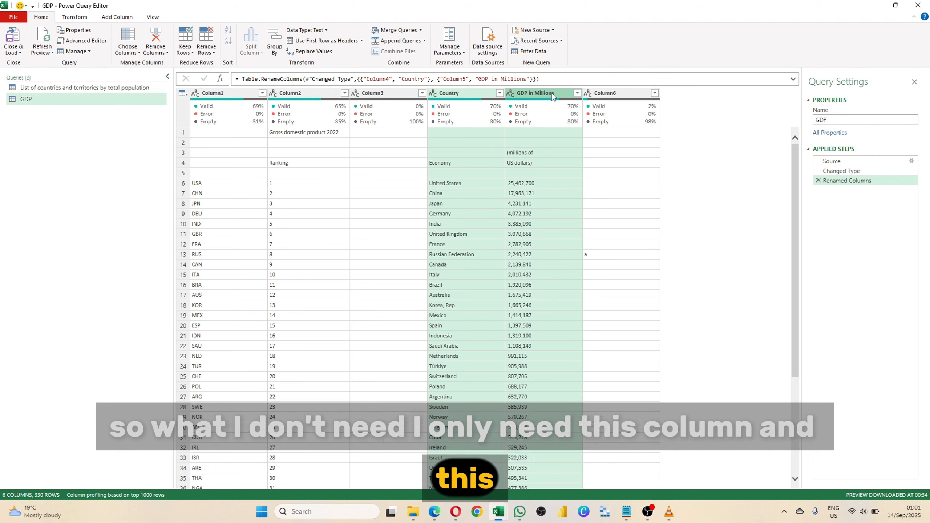
pyautogui.rightClick(486, 95)
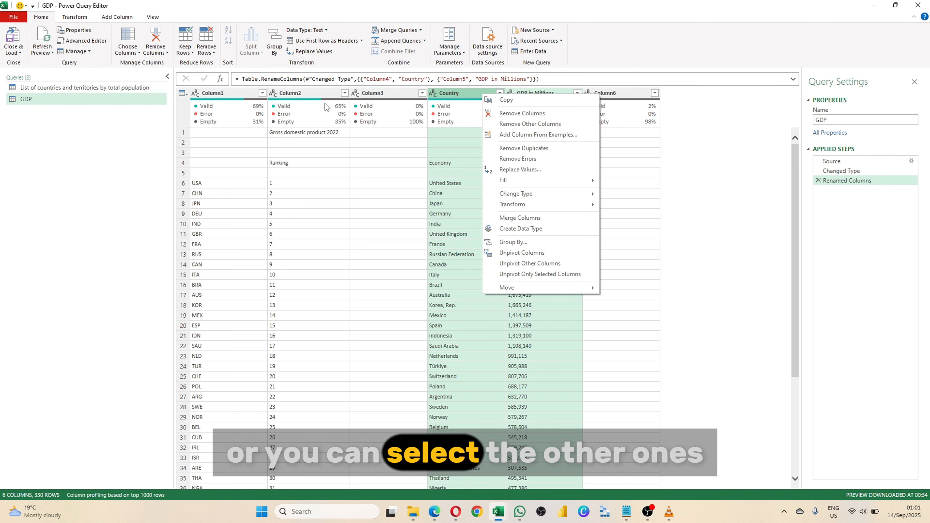
pyautogui.click(526, 125)
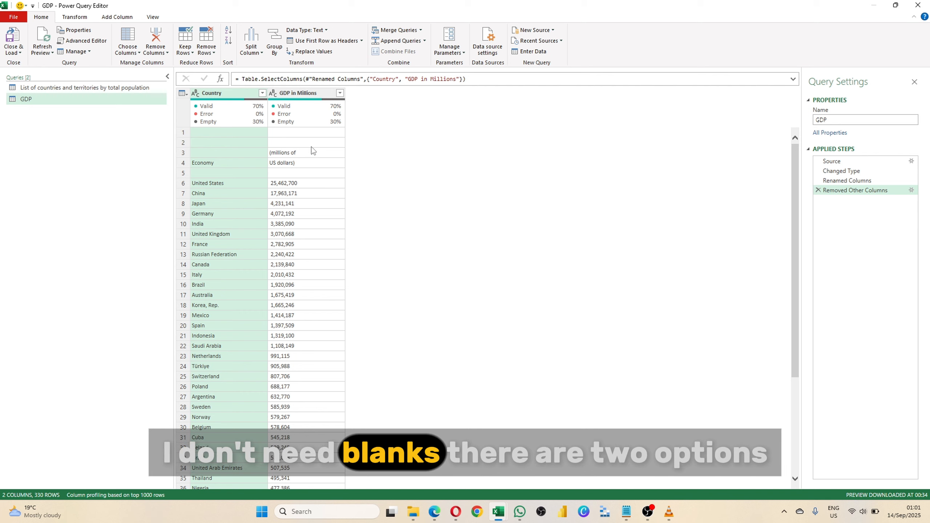
# Remove the rows of the GDP query that are empty in the GDP in Millions column.
pyautogui.click(340, 93)
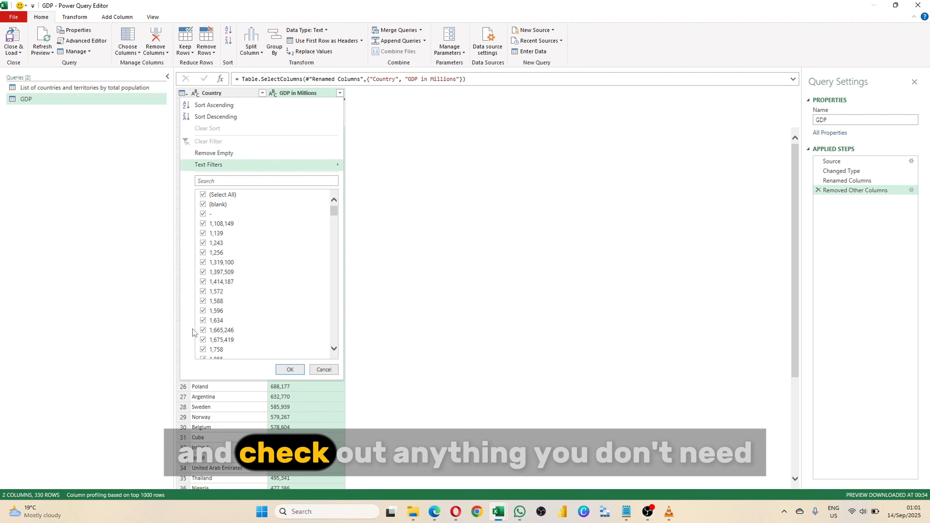
pyautogui.click(376, 137)
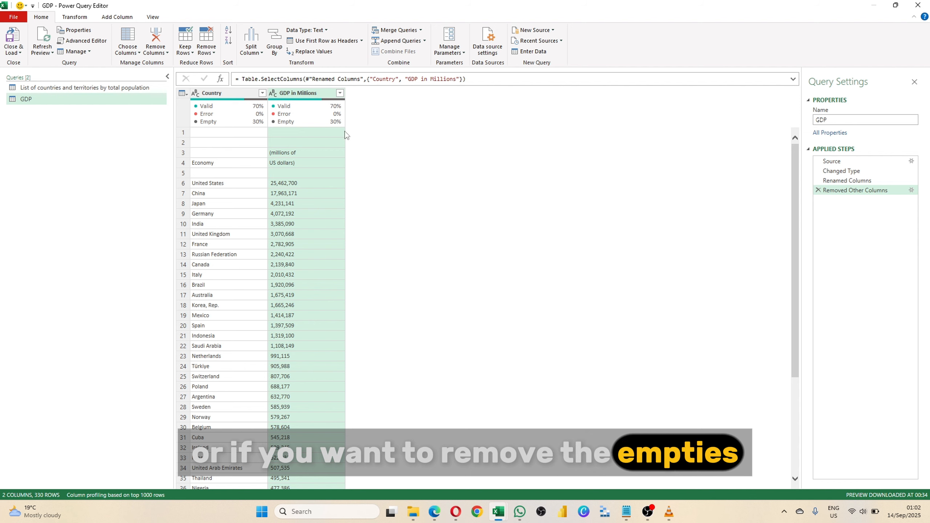
pyautogui.moveTo(331, 105)
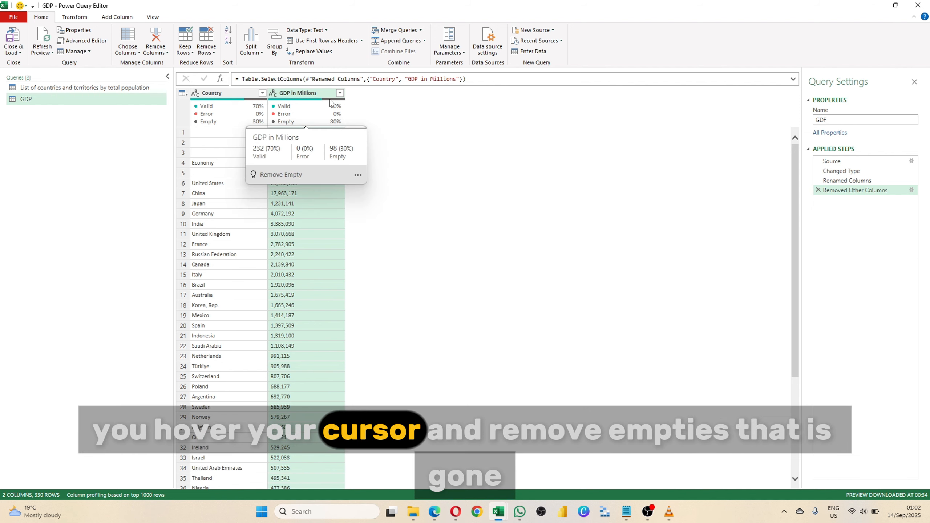
pyautogui.click(288, 176)
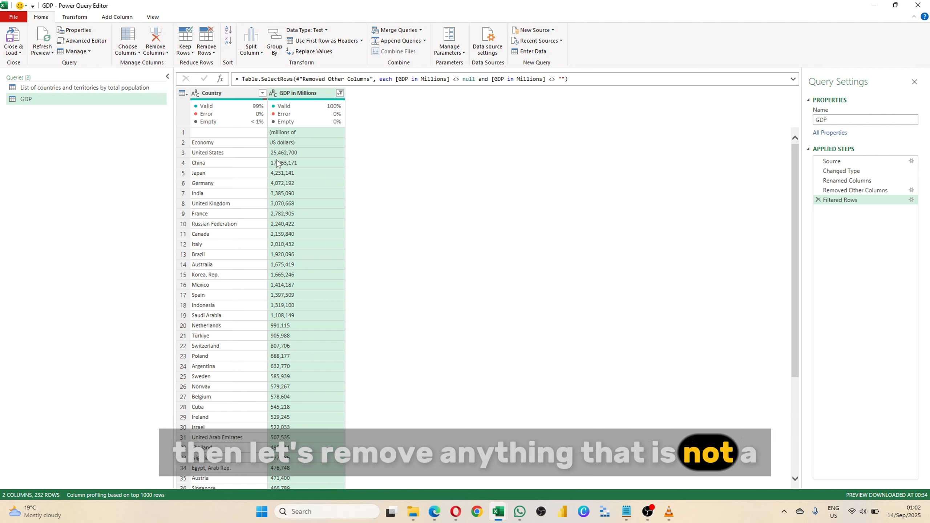
# Filter out the non-numeric entries "-", "#N/A", "(millions of" and "US dollars)" from the GDP in Millions column.
pyautogui.click(340, 93)
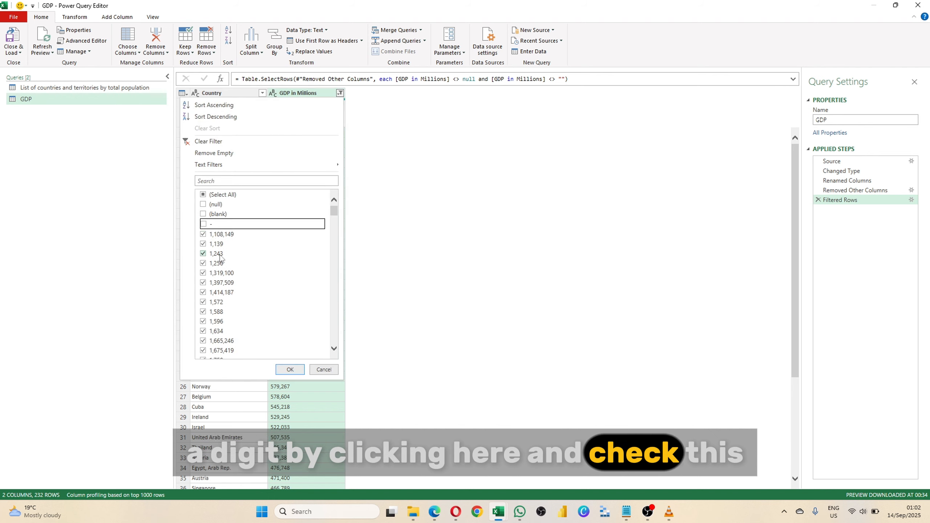
pyautogui.scroll(-15, 245, 287)
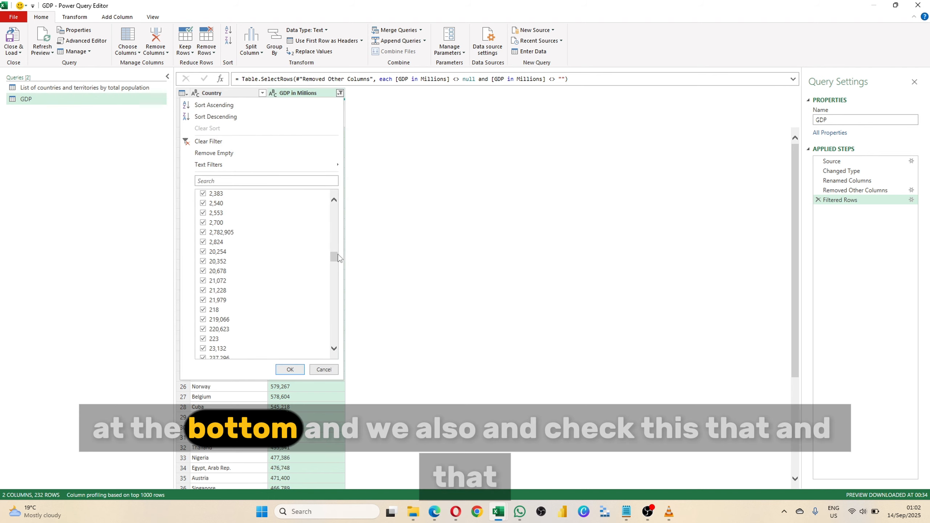
pyautogui.moveTo(334, 257); pyautogui.dragTo(333, 338)
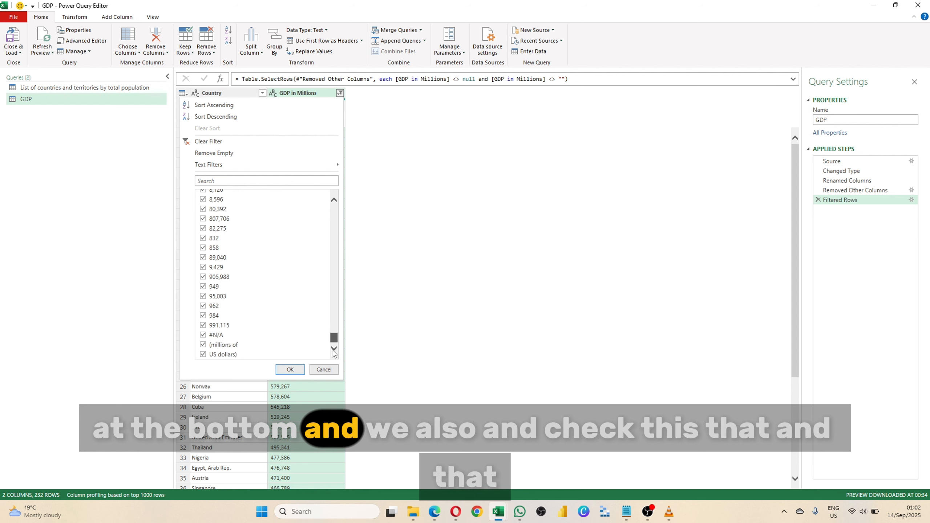
pyautogui.click(203, 355)
pyautogui.click(203, 345)
pyautogui.click(203, 335)
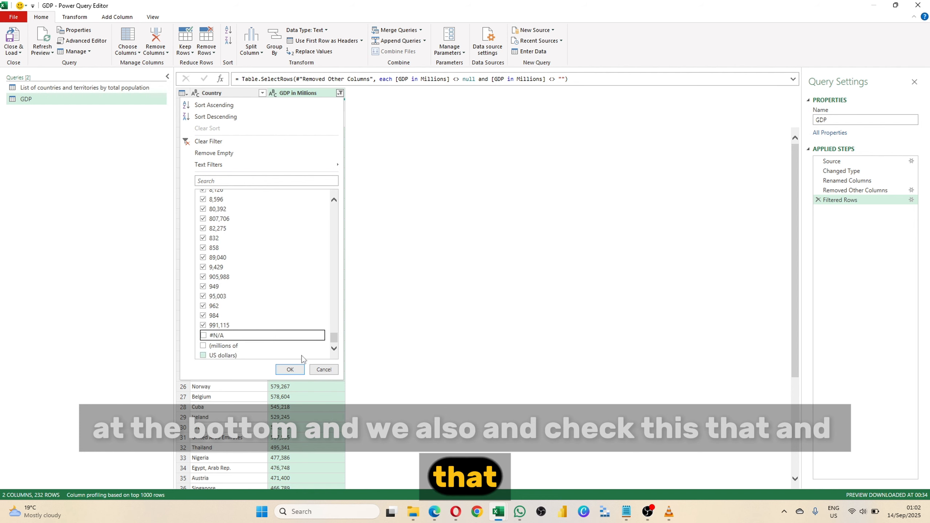
pyautogui.click(298, 369)
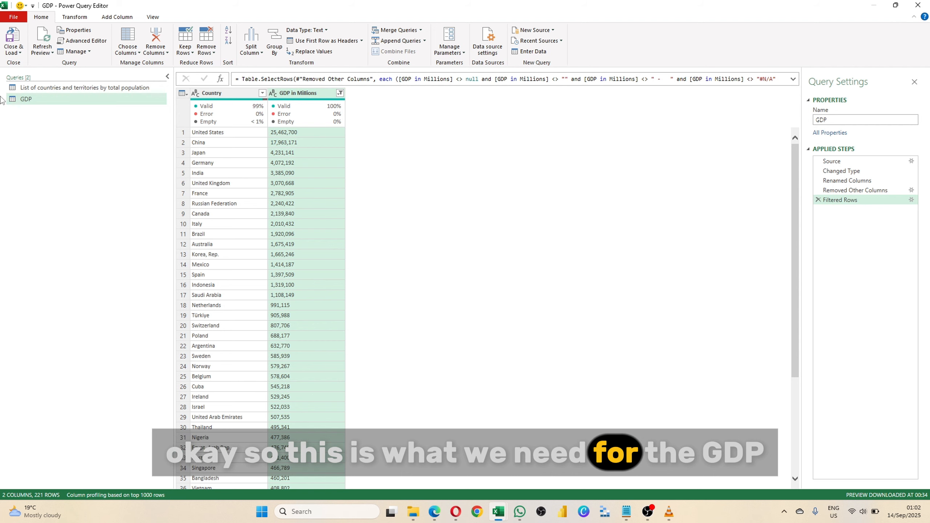
# Rename the query with the list of countries and territories by total population as "Population".
pyautogui.click(21, 87)
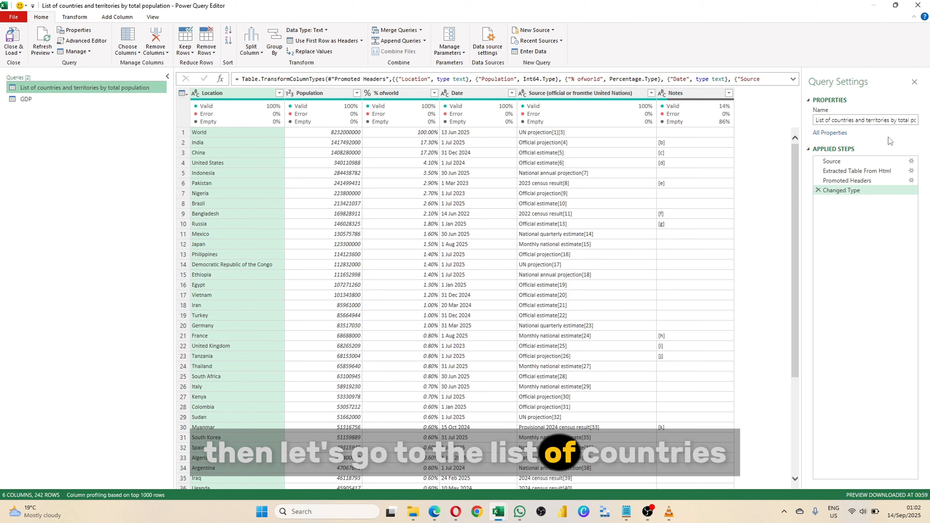
pyautogui.click(884, 121)
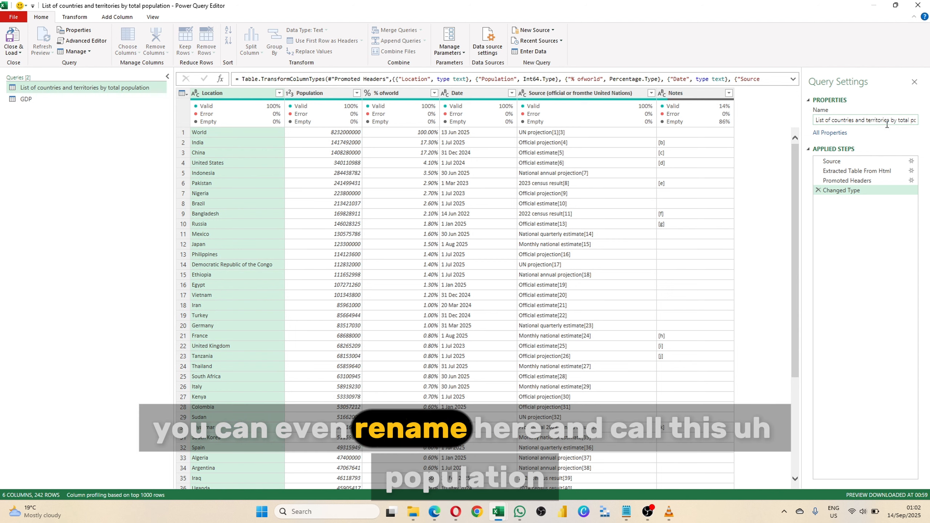
pyautogui.tripleClick(887, 122)
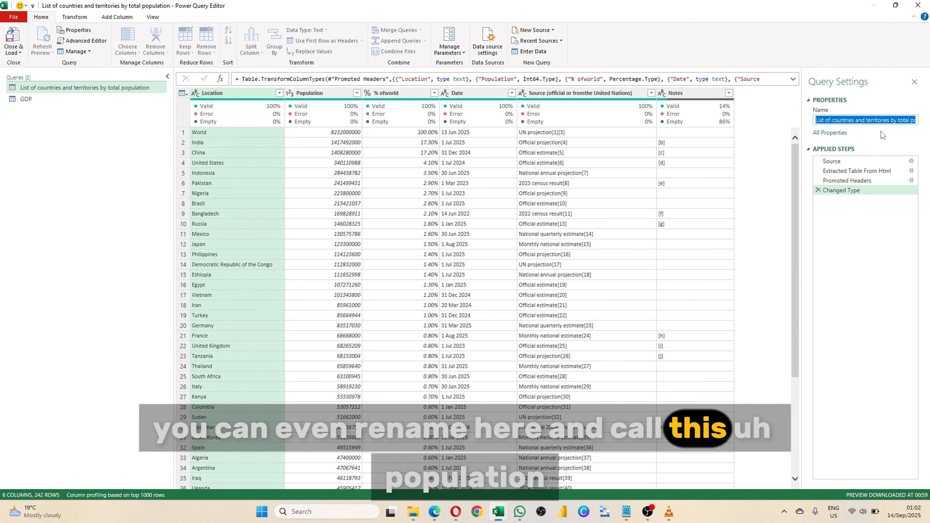
pyautogui.write('Popul')
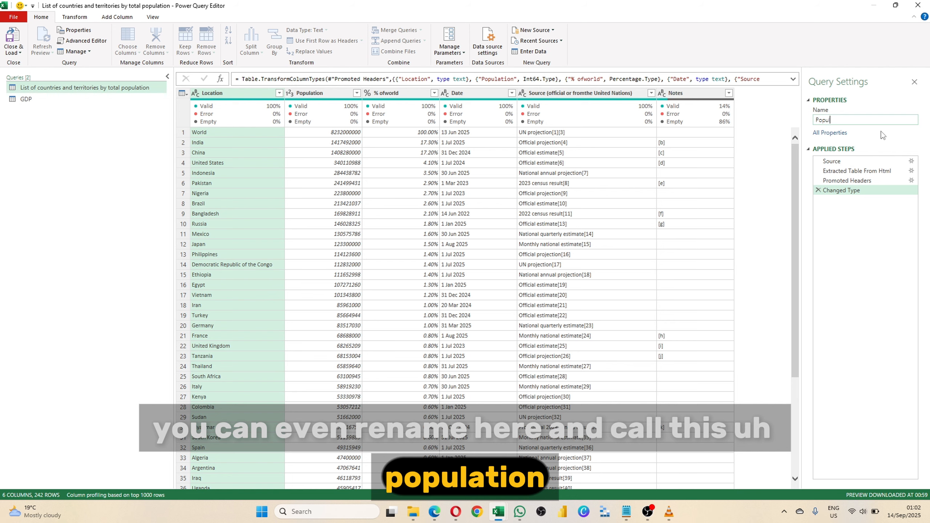
pyautogui.write('ation')
pyautogui.press('Return')
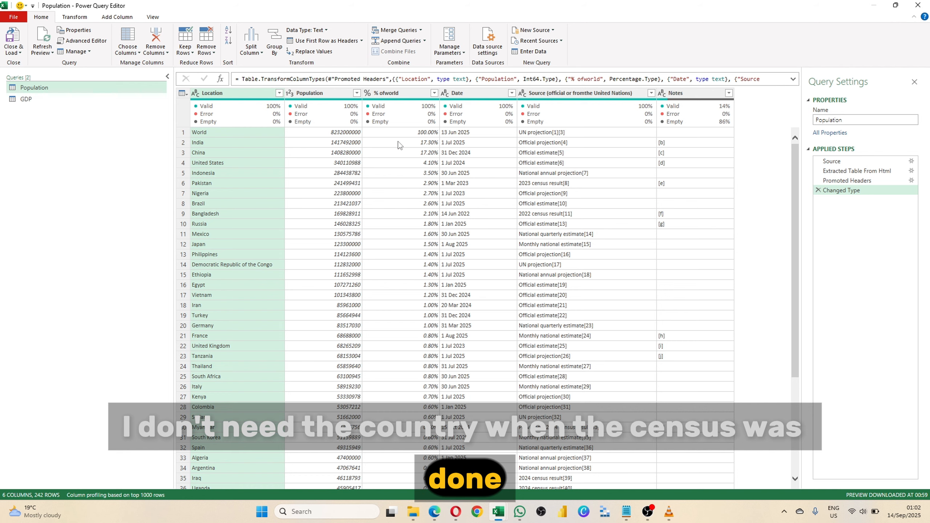
# Keep only the Population, Location and % ofworld columns in the Population query and remove all other columns.
pyautogui.click(327, 92)
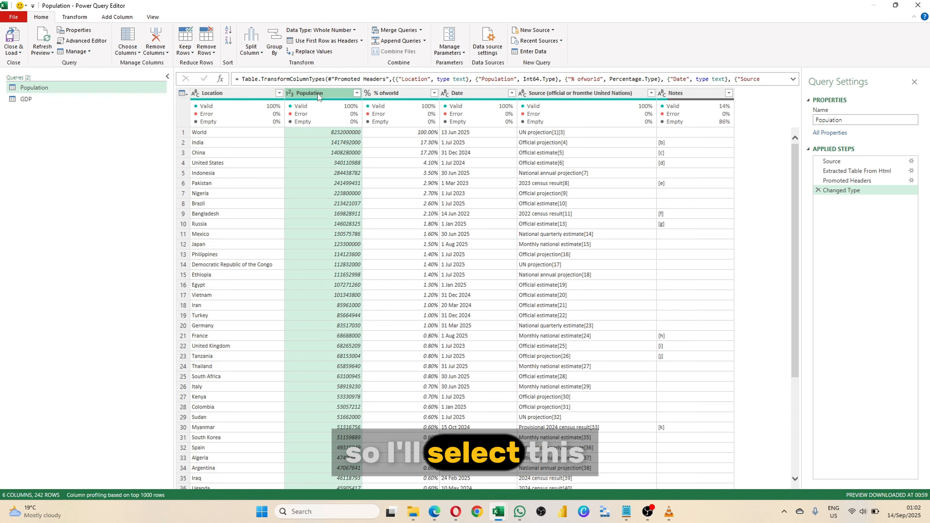
pyautogui.keyDown('ctrl'); pyautogui.click(222, 93); pyautogui.keyUp('ctrl')
pyautogui.keyDown('ctrl'); pyautogui.click(402, 94); pyautogui.keyUp('ctrl')
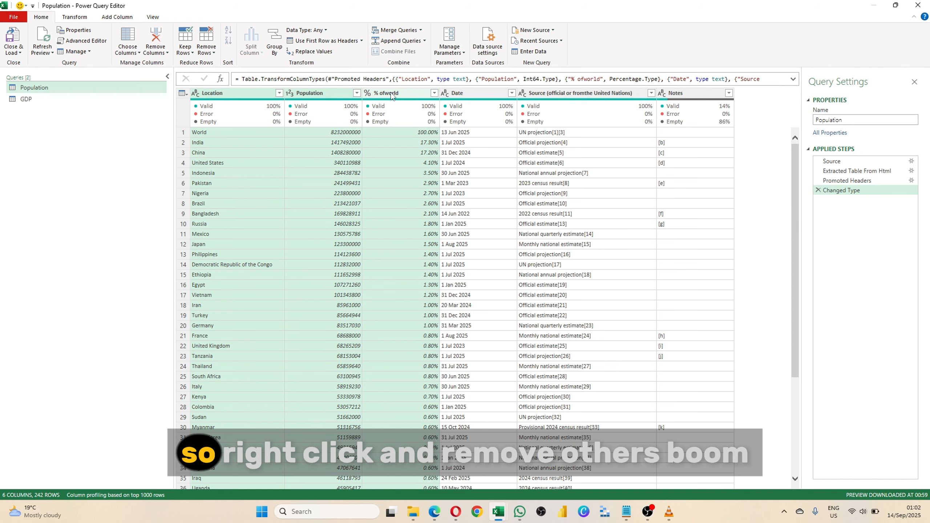
pyautogui.rightClick(392, 94)
pyautogui.click(427, 123)
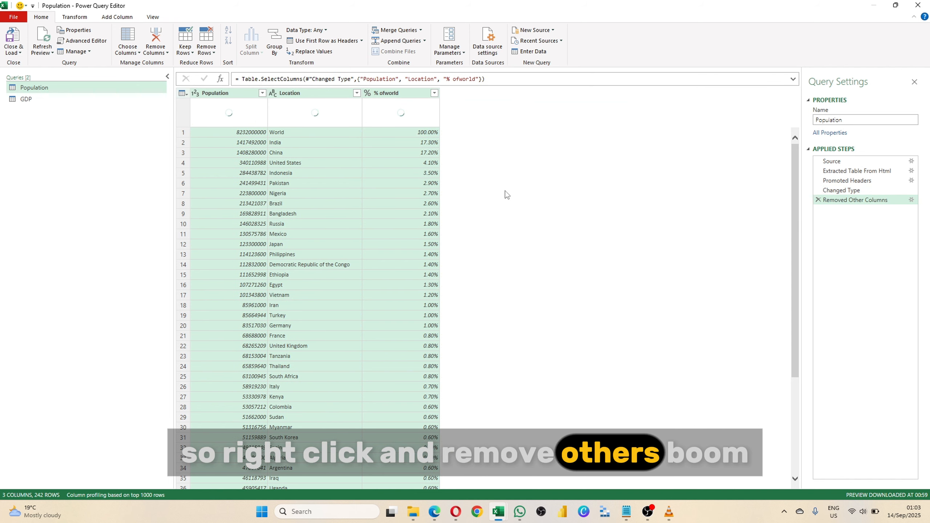
pyautogui.click(288, 135)
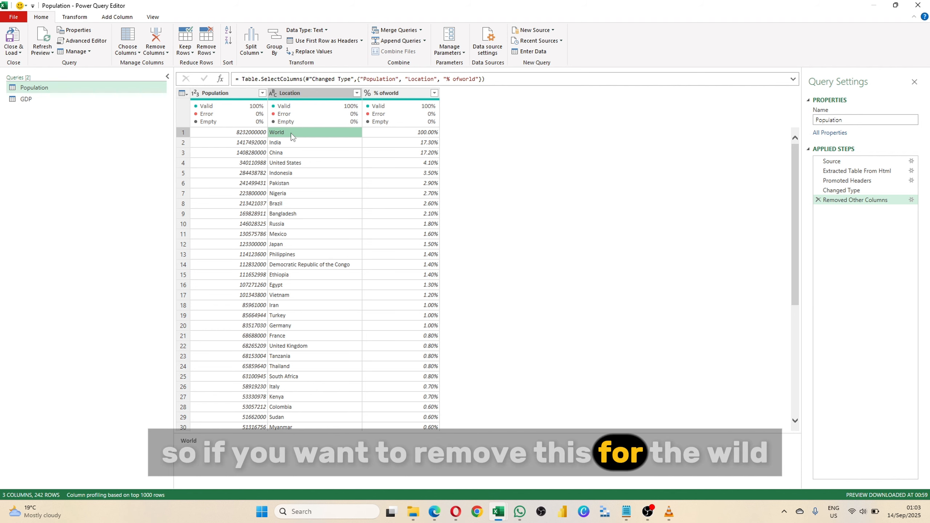
pyautogui.click(357, 93)
pyautogui.click(357, 93)
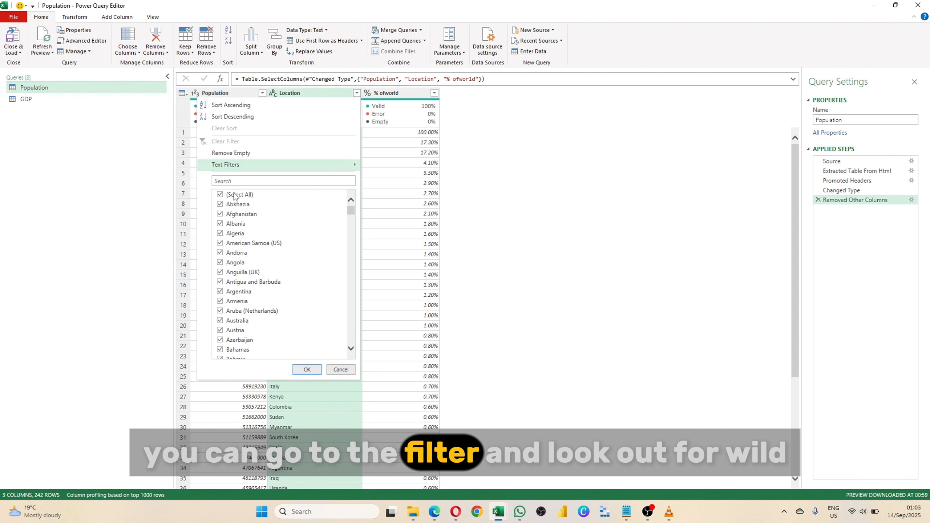
pyautogui.click(433, 164)
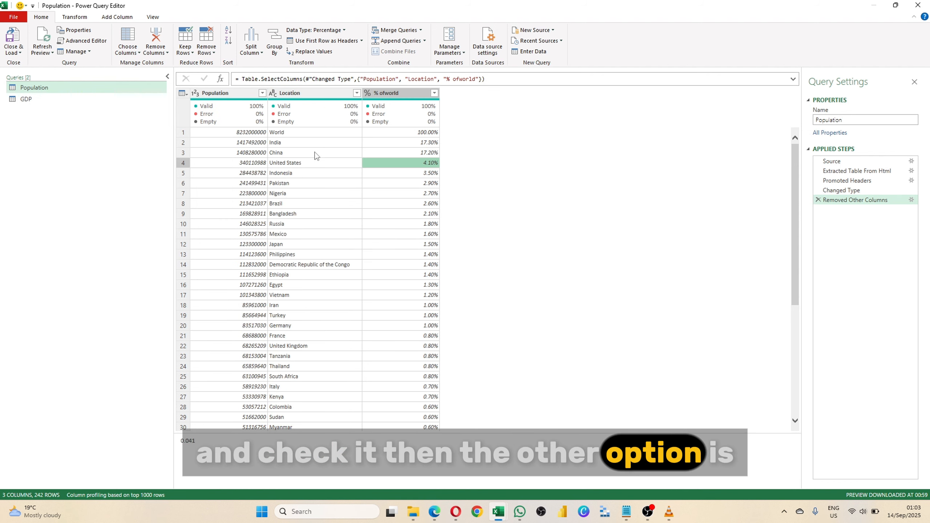
# Exclude the "World" row from the Population query with a Does Not Equal text filter on the Location column.
pyautogui.rightClick(277, 134)
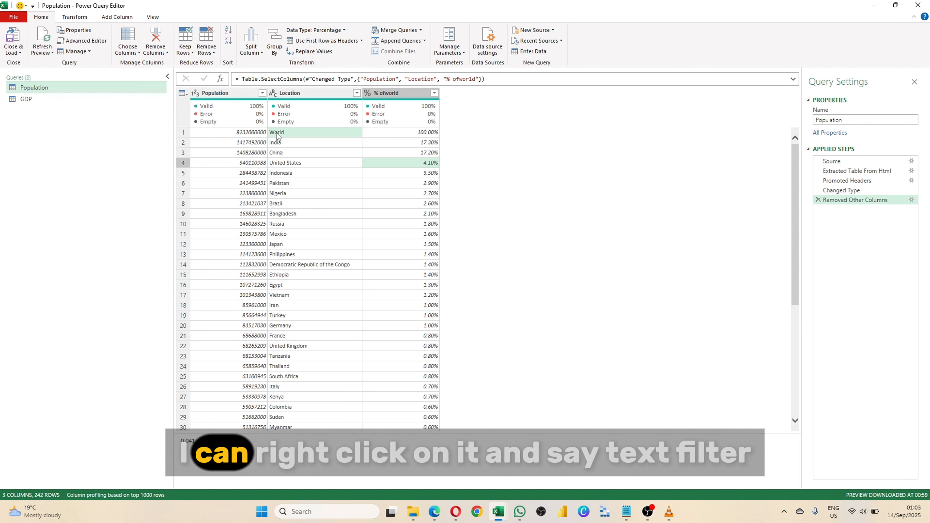
pyautogui.moveTo(325, 152)
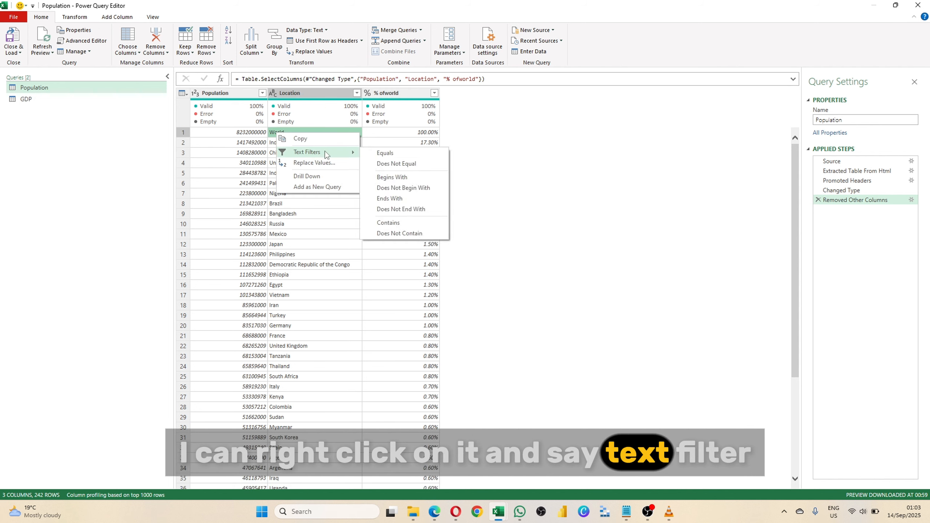
pyautogui.click(402, 166)
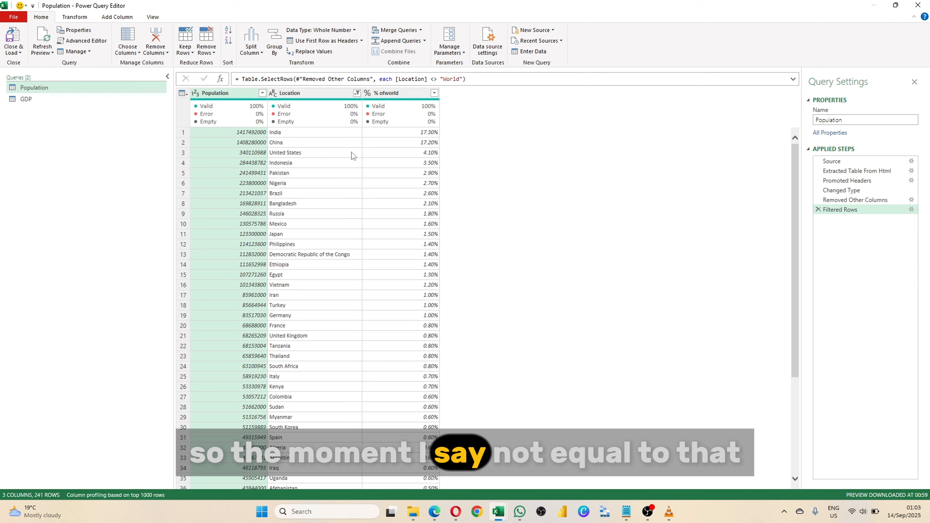
pyautogui.scroll(-5, 310, 190)
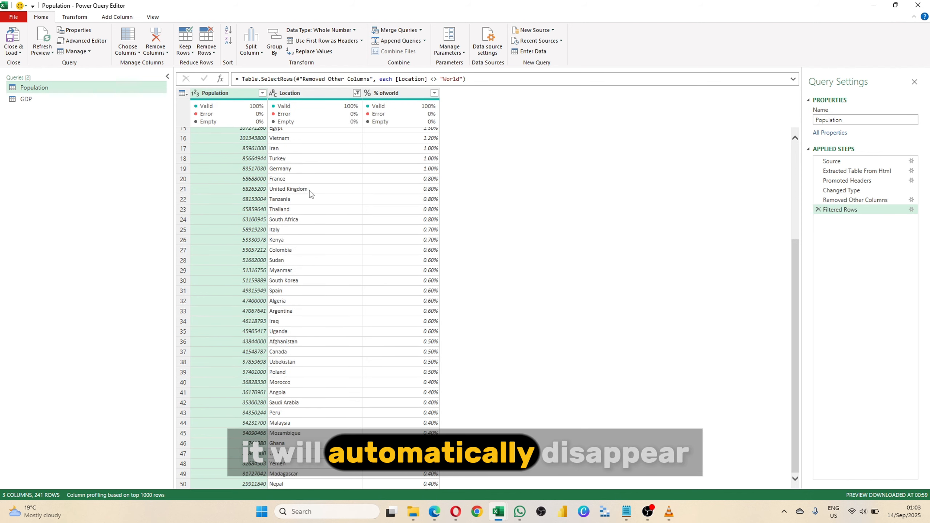
pyautogui.scroll(5, 315, 200)
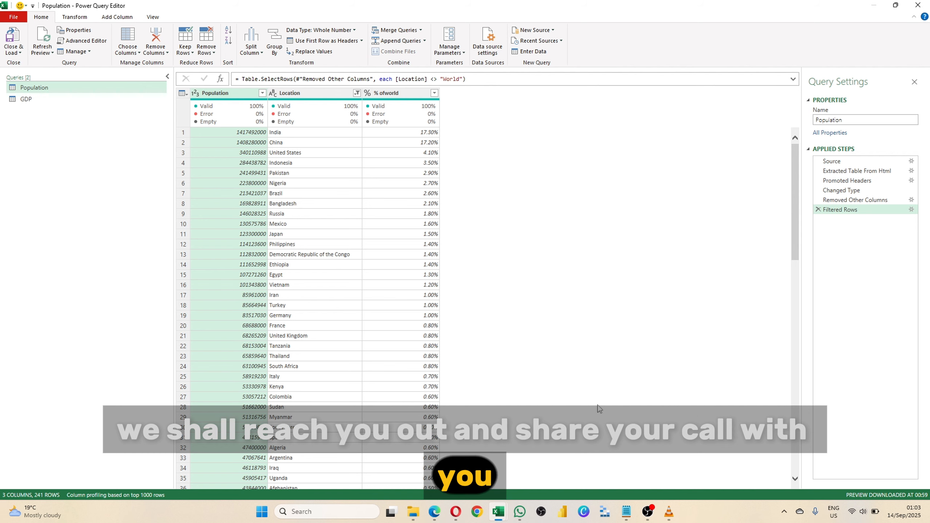
# Set up a merge of Population and GDP as a new query, matching Location to Country and ignoring privacy level checks.
pyautogui.click(331, 182)
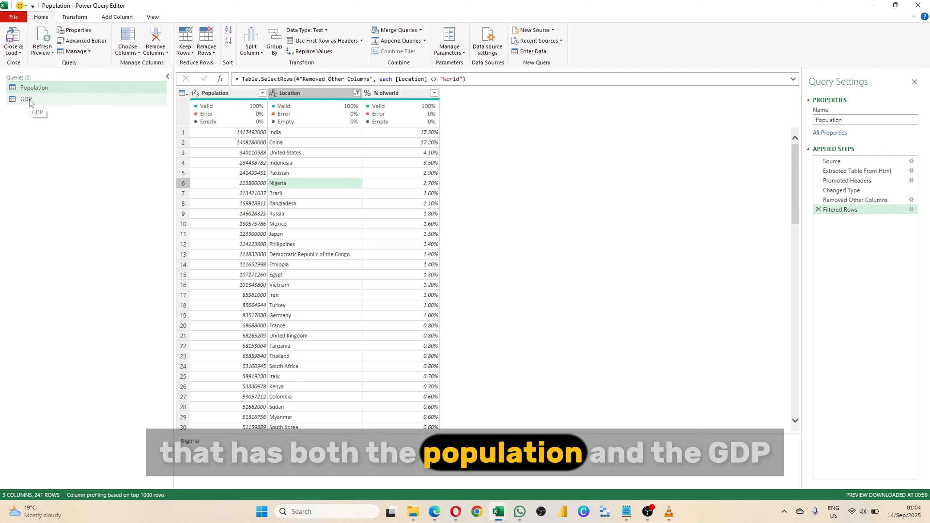
pyautogui.click(421, 31)
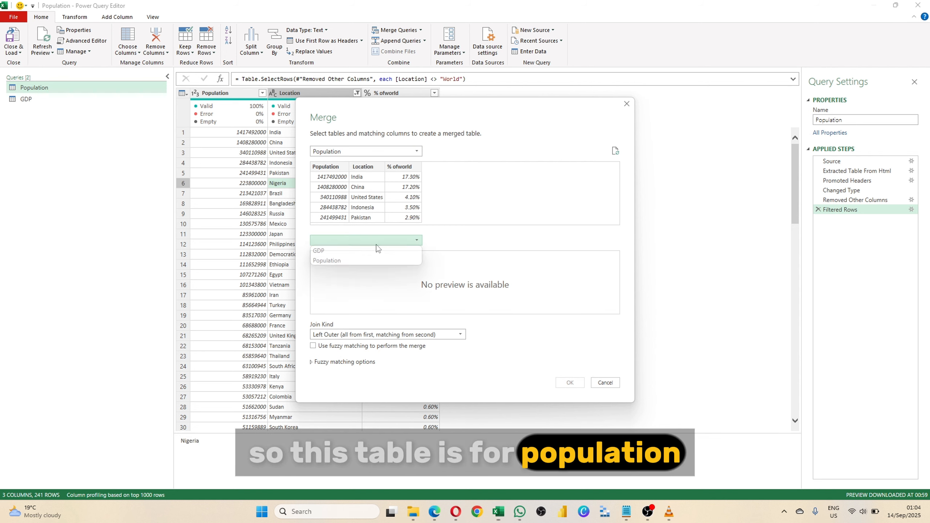
pyautogui.click(327, 252)
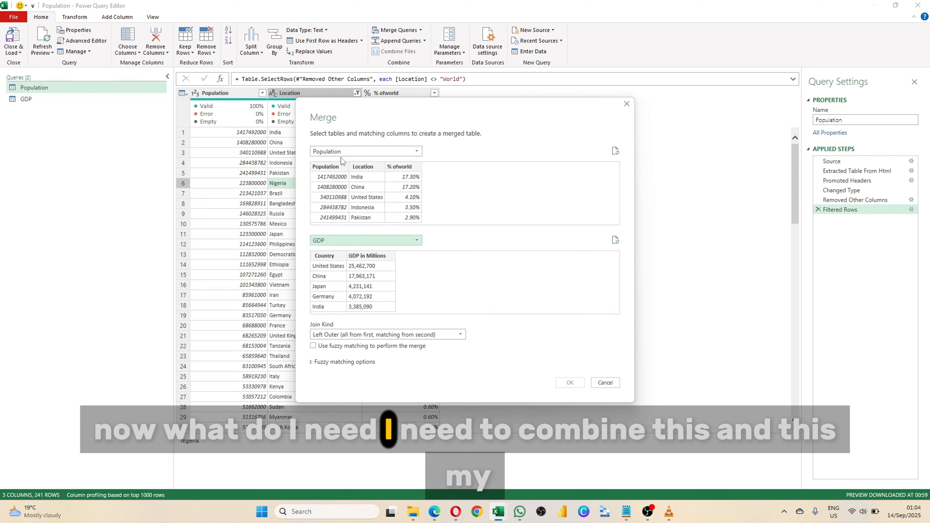
pyautogui.click(371, 168)
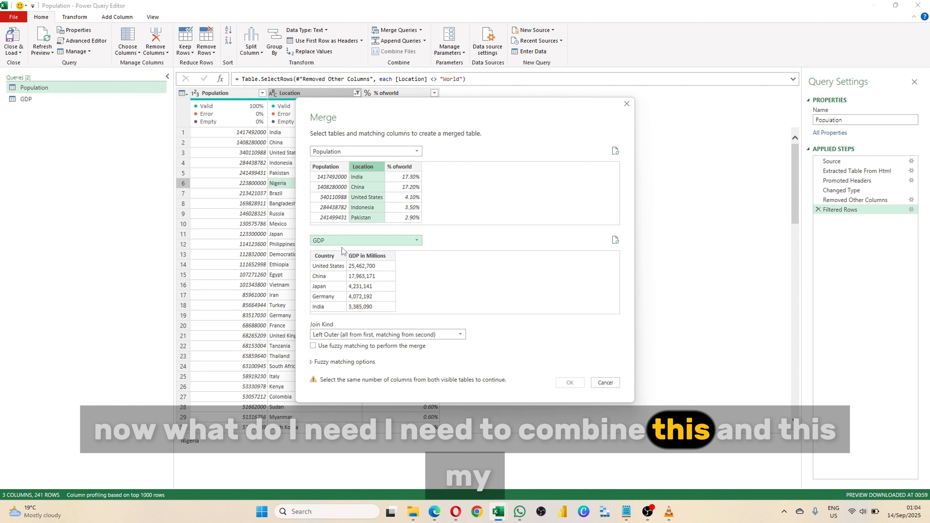
pyautogui.click(329, 257)
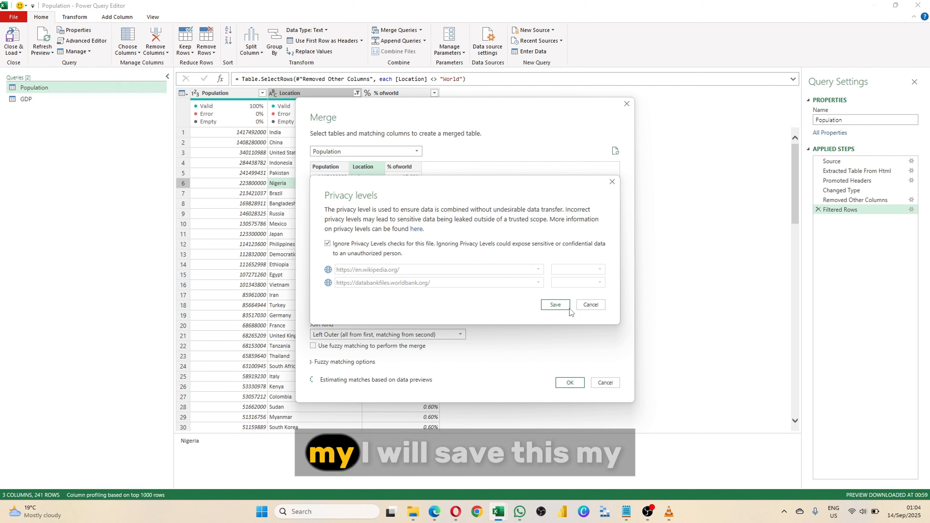
pyautogui.click(555, 305)
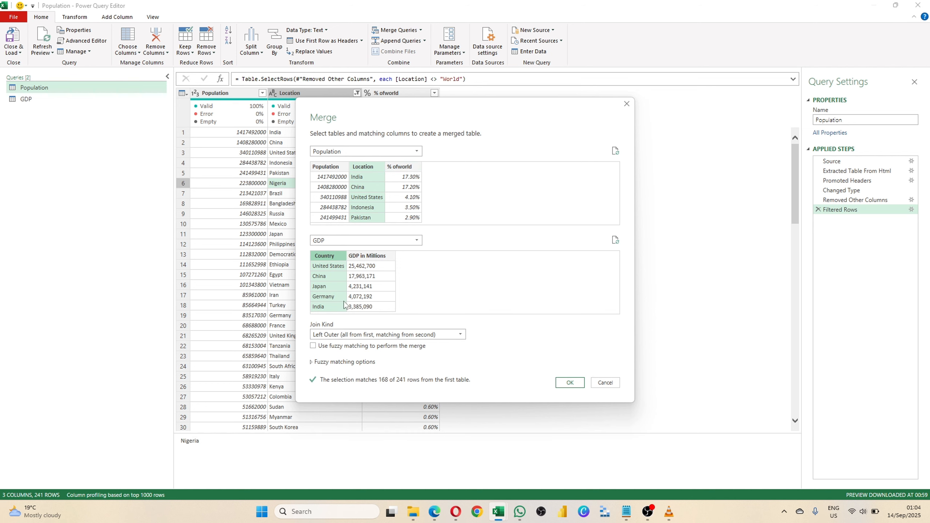
# Set the merge's join kind to Inner (only matching rows) and create the merged query.
pyautogui.click(382, 335)
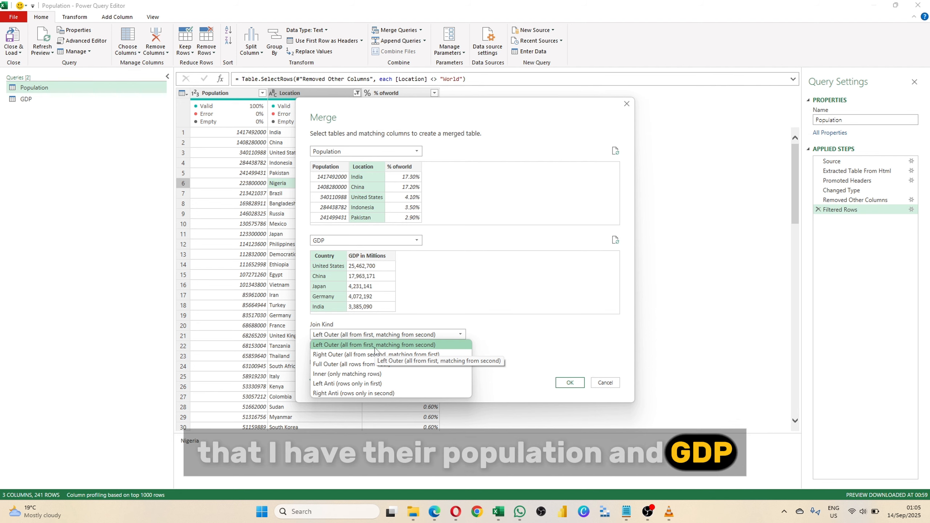
pyautogui.click(352, 375)
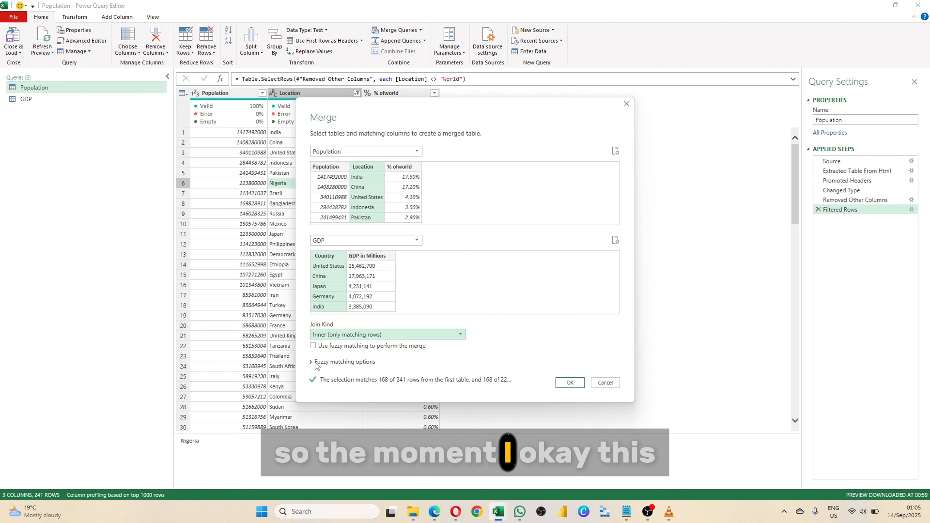
pyautogui.click(578, 384)
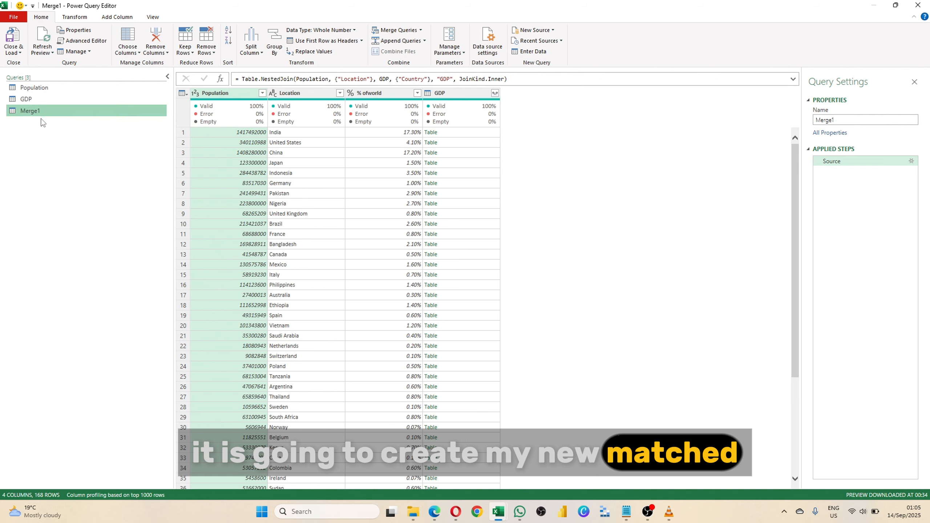
# Rename the merged query as "Population vs GDP".
pyautogui.doubleClick(850, 121)
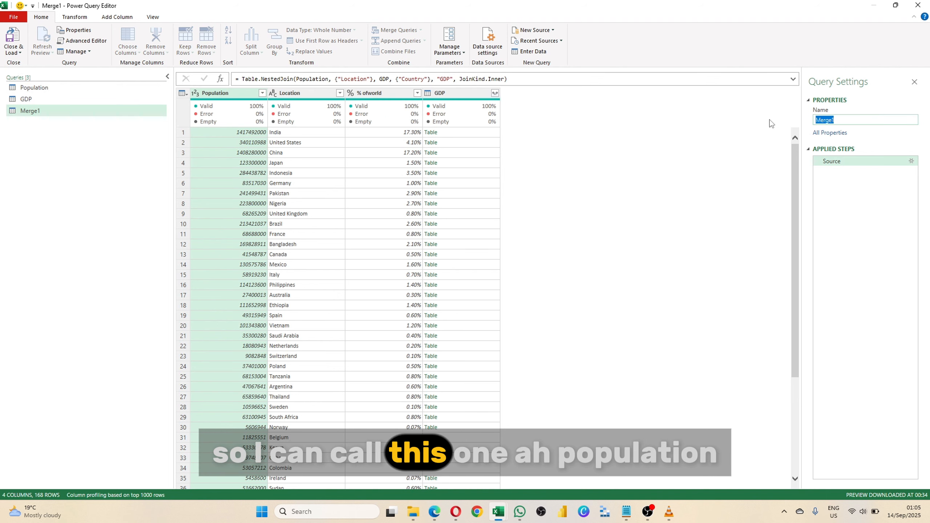
pyautogui.write('Popu')
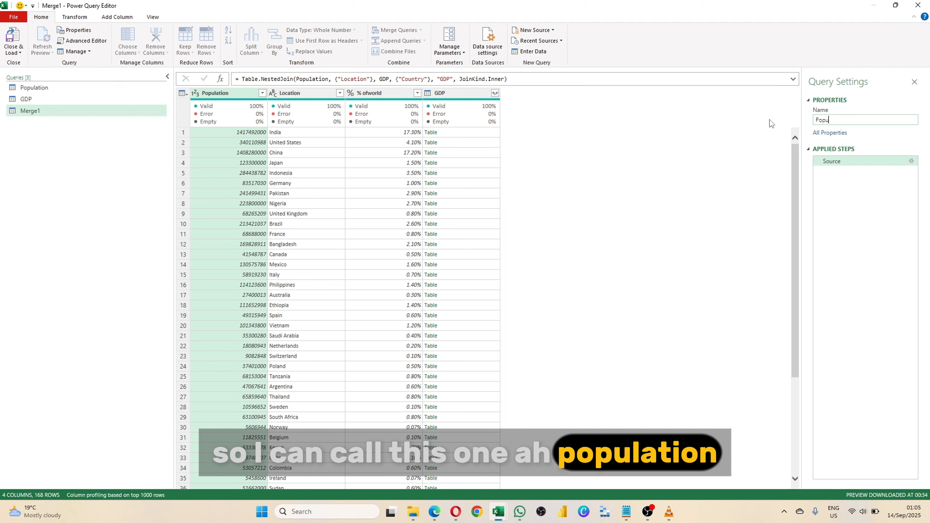
pyautogui.write('lation vs')
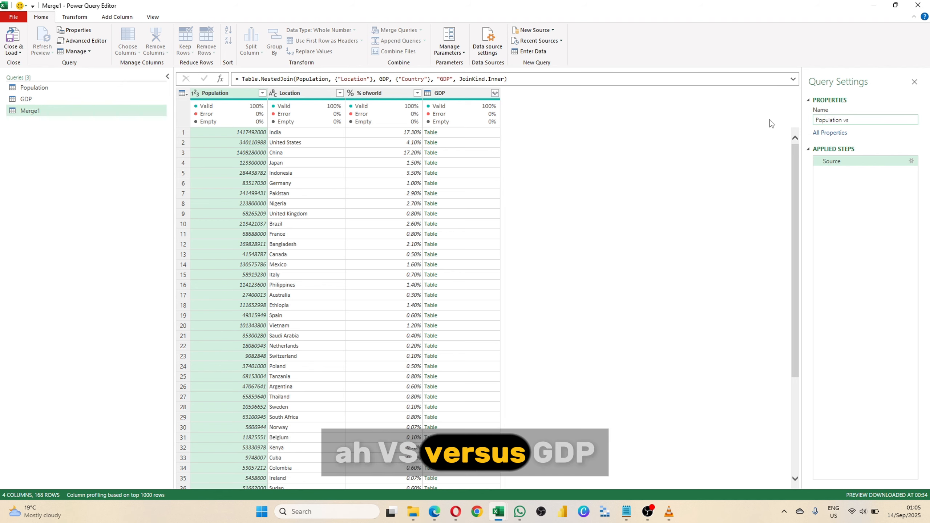
pyautogui.write(' GDP')
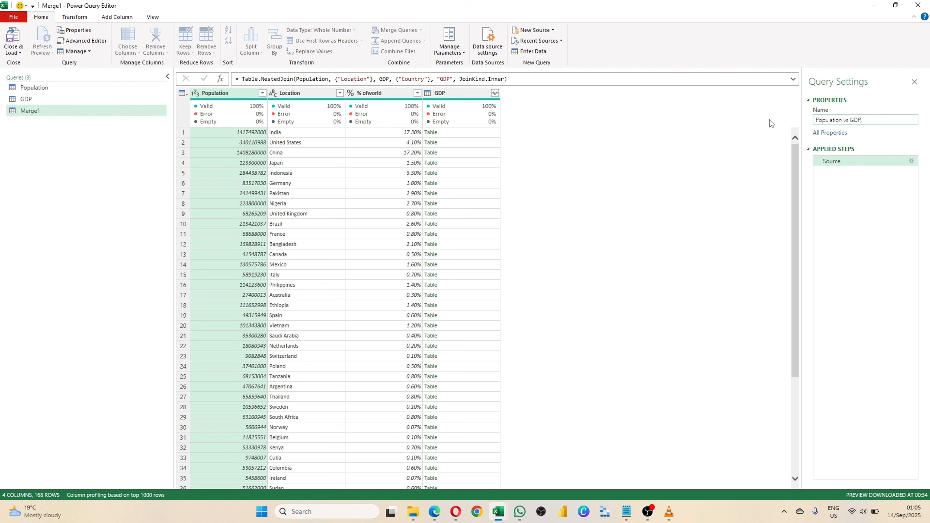
pyautogui.press('Return')
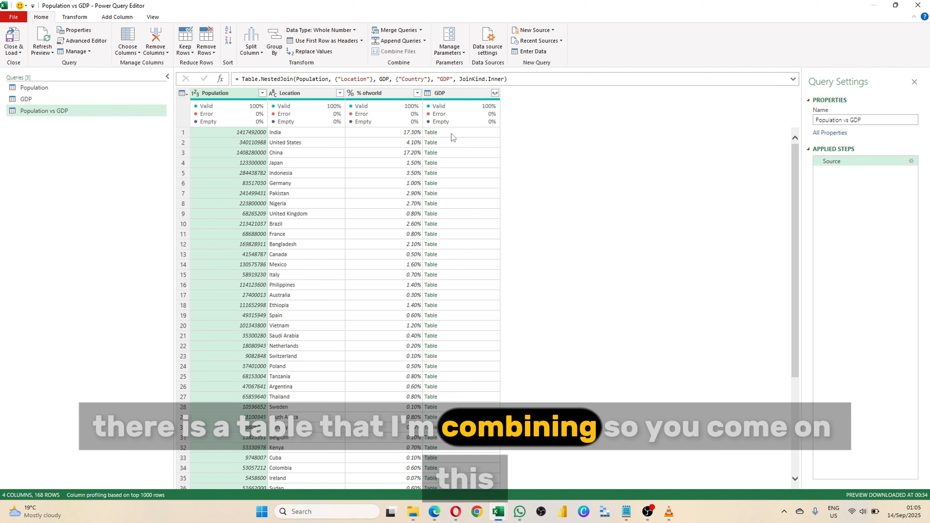
# Expand the nested GDP column to only GDP in Millions, without the original column name as prefix.
pyautogui.click(495, 93)
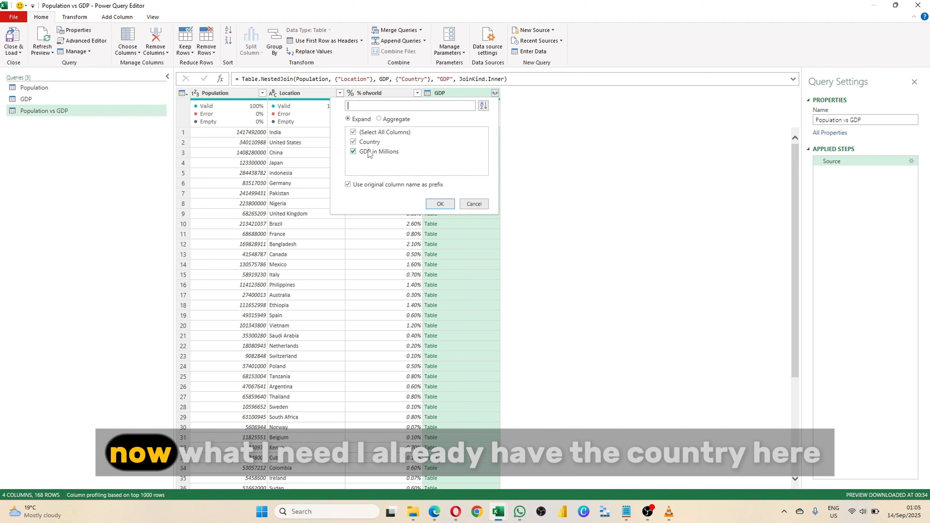
pyautogui.click(354, 142)
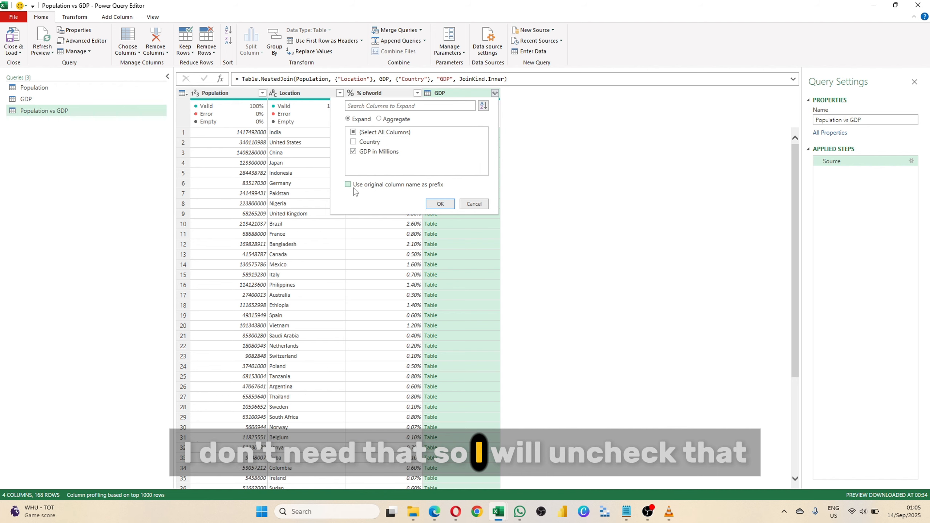
pyautogui.click(440, 203)
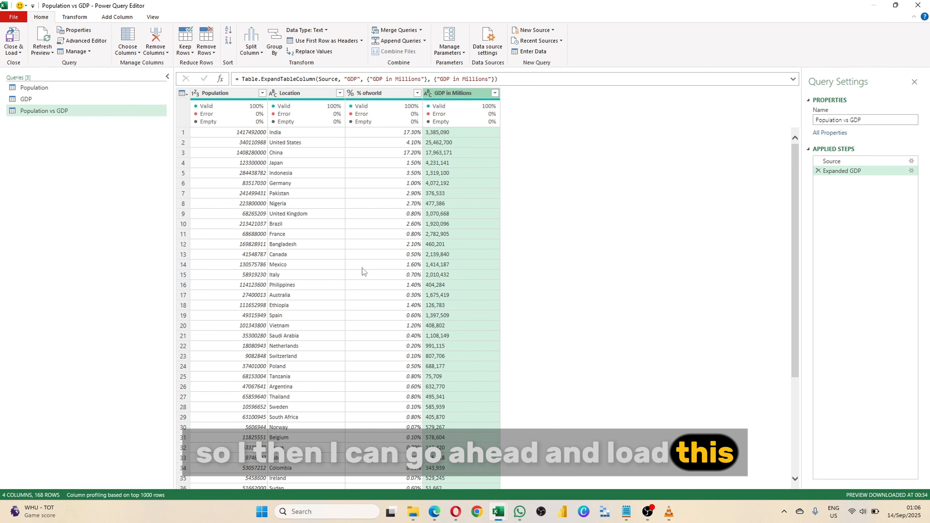
pyautogui.click(20, 53)
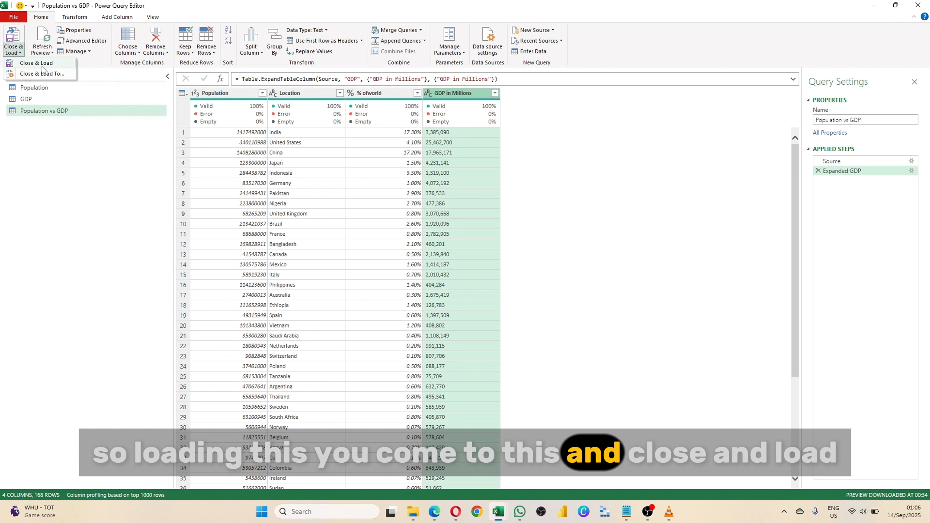
pyautogui.click(69, 171)
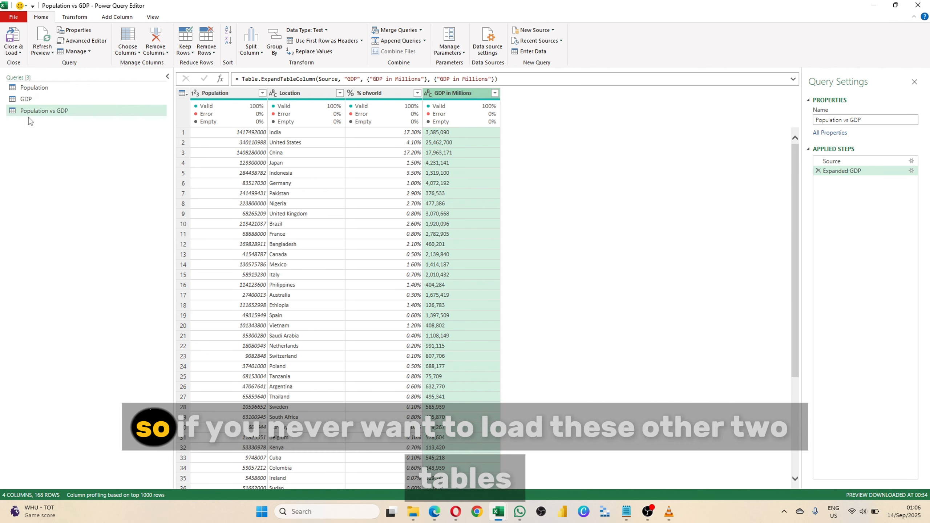
pyautogui.rightClick(27, 100)
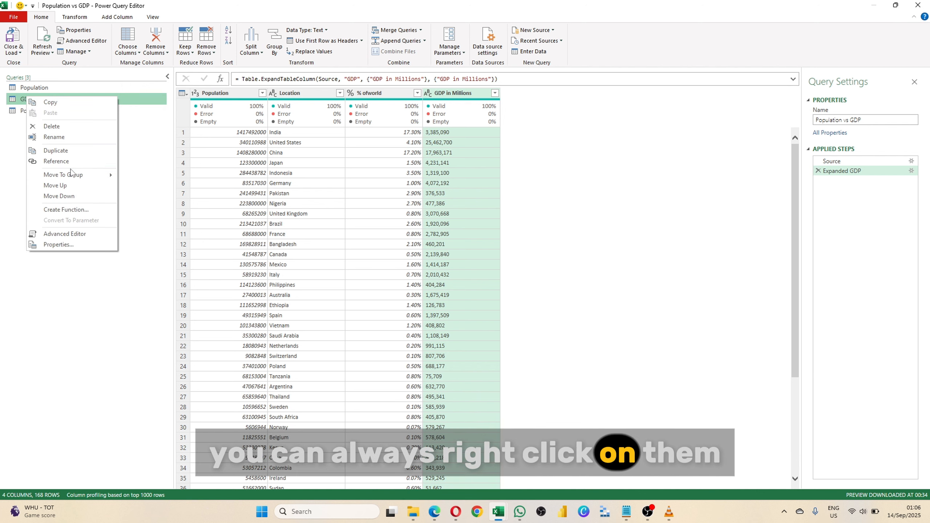
pyautogui.moveTo(67, 179)
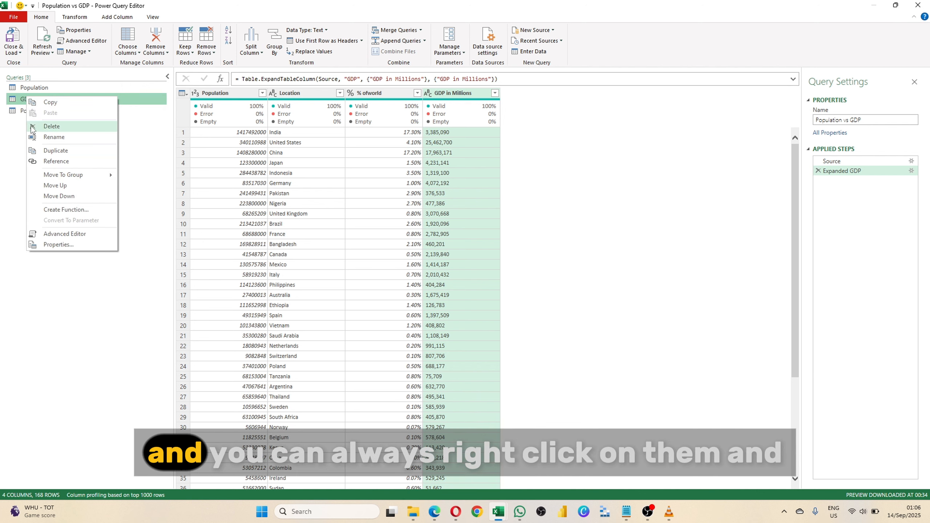
pyautogui.click(15, 101)
pyautogui.rightClick(14, 99)
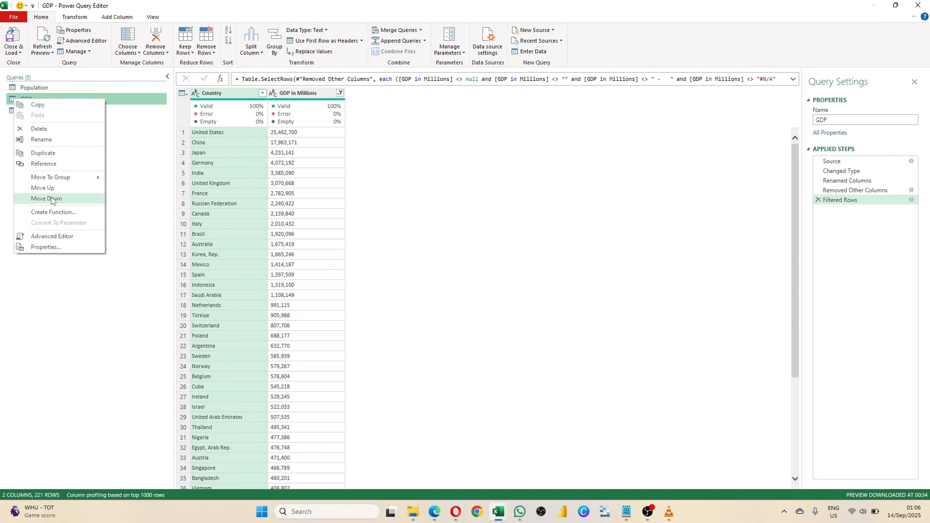
pyautogui.click(54, 253)
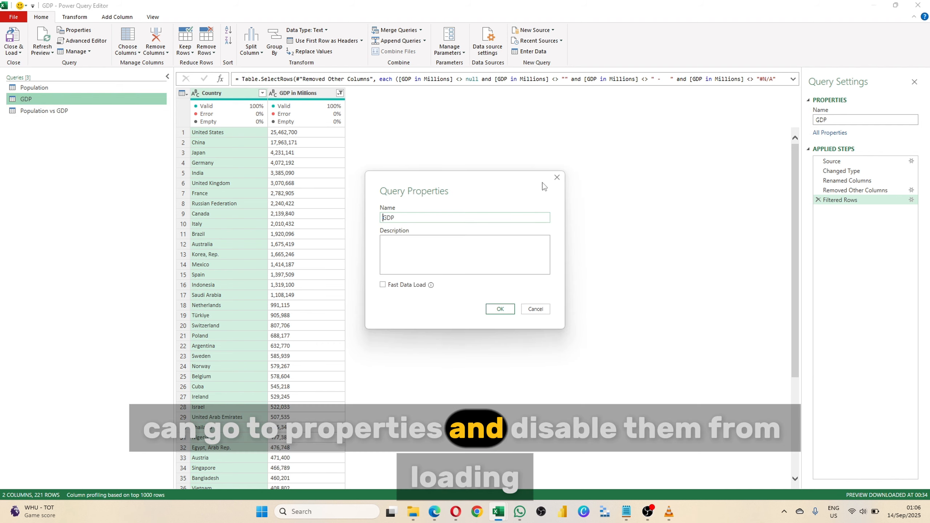
pyautogui.click(557, 177)
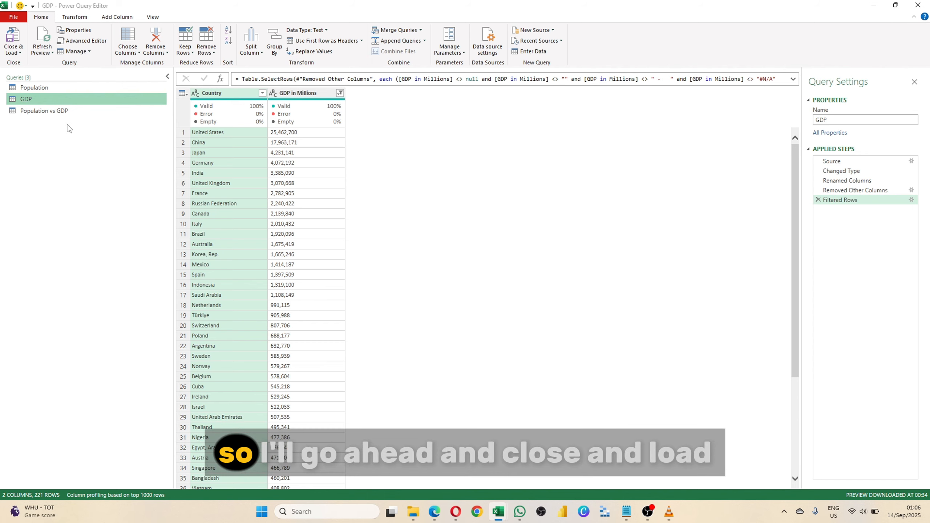
# Close the query editor and load the Population, GDP and Population vs GDP queries into the workbook.
pyautogui.click(53, 114)
pyautogui.click(17, 35)
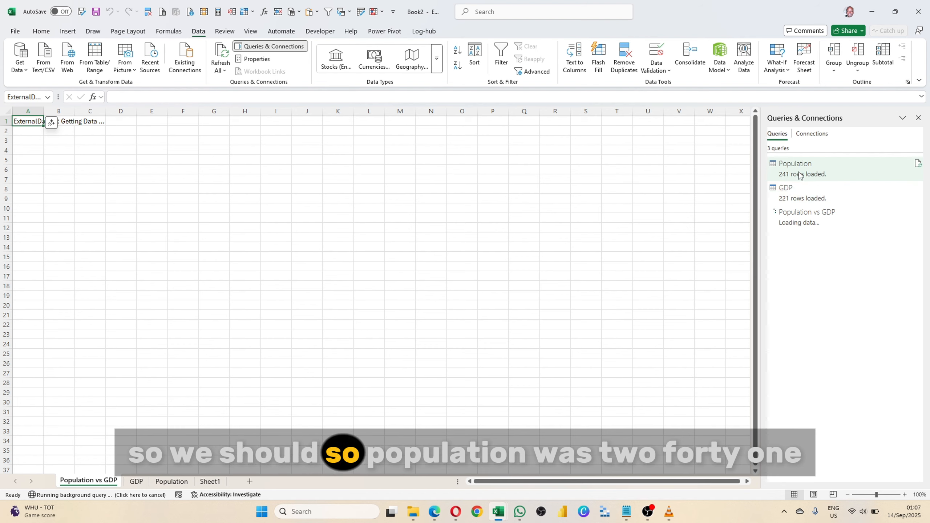
pyautogui.moveTo(793, 176)
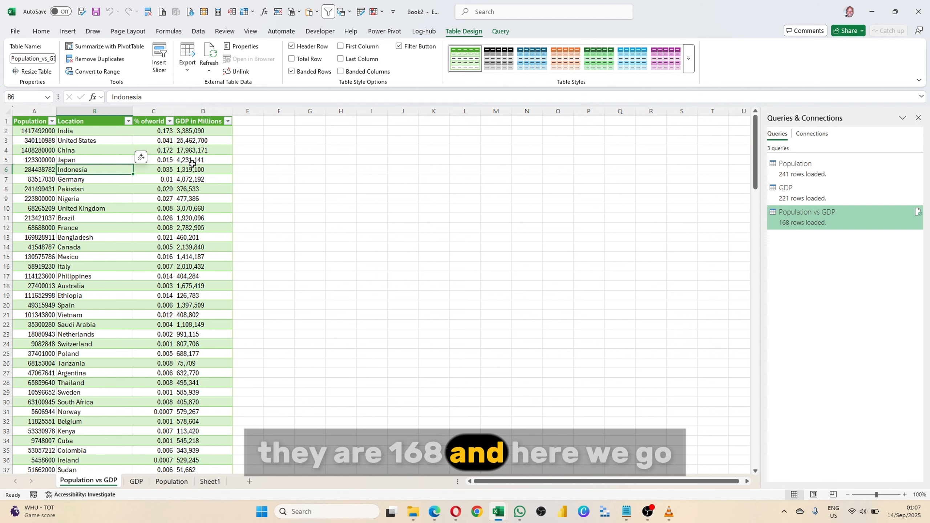
# Move the Location column ahead of the Population column in the Population vs GDP table.
pyautogui.click(38, 122)
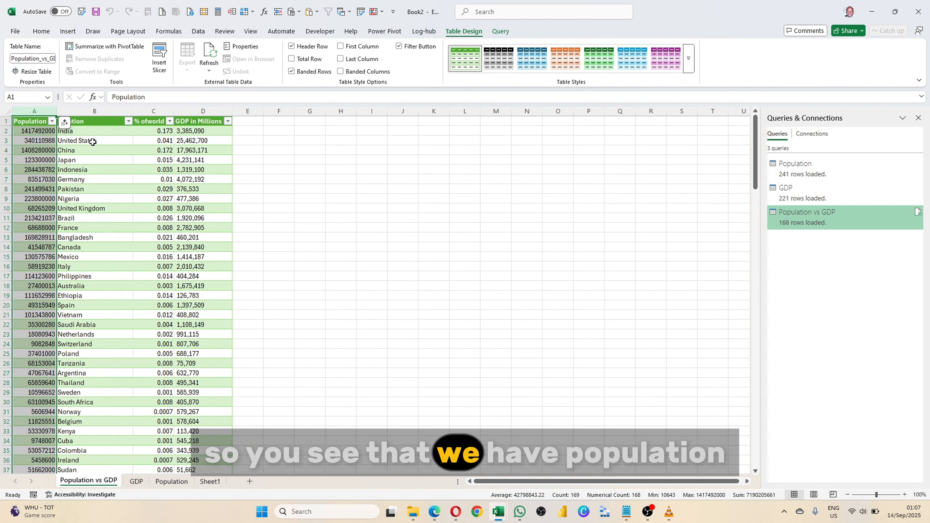
pyautogui.click(90, 113)
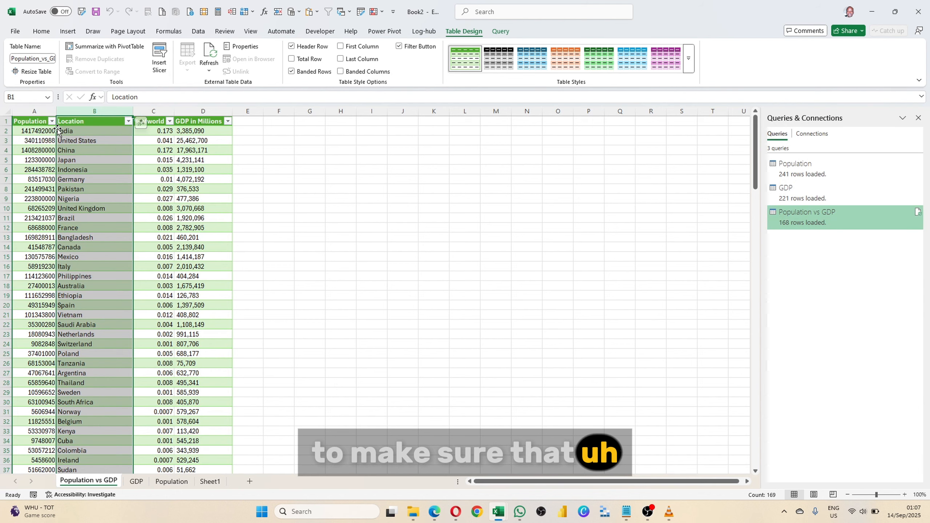
pyautogui.moveTo(58, 133); pyautogui.dragTo(14, 132)
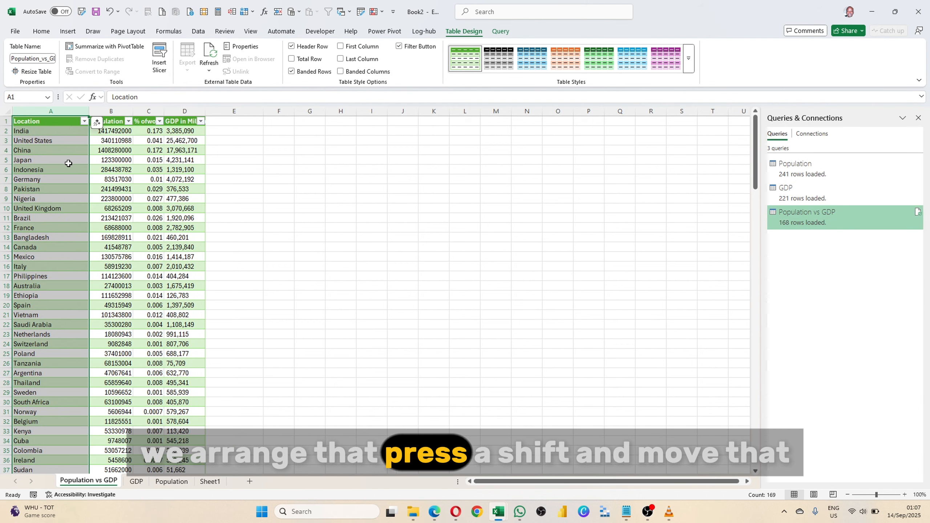
pyautogui.click(136, 160)
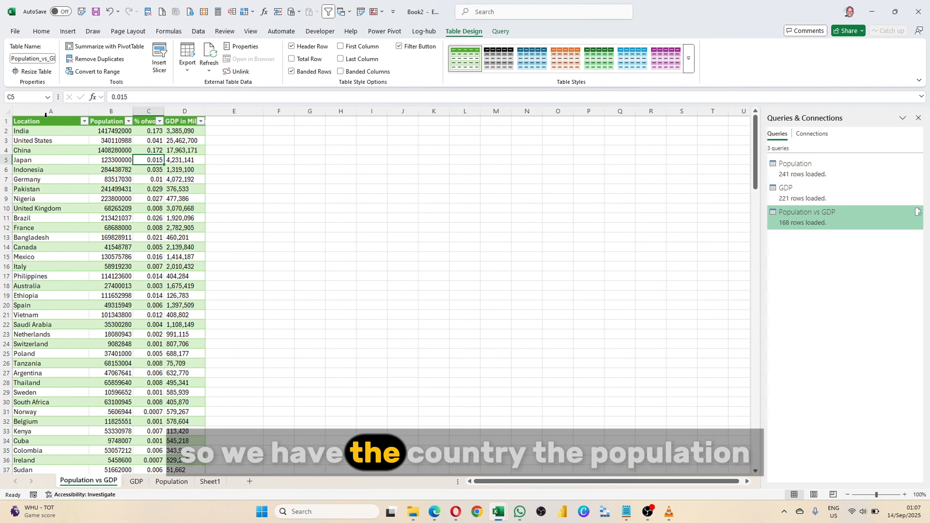
# Widen the "% ofworld" column slightly and format its values as percentages.
pyautogui.click(105, 115)
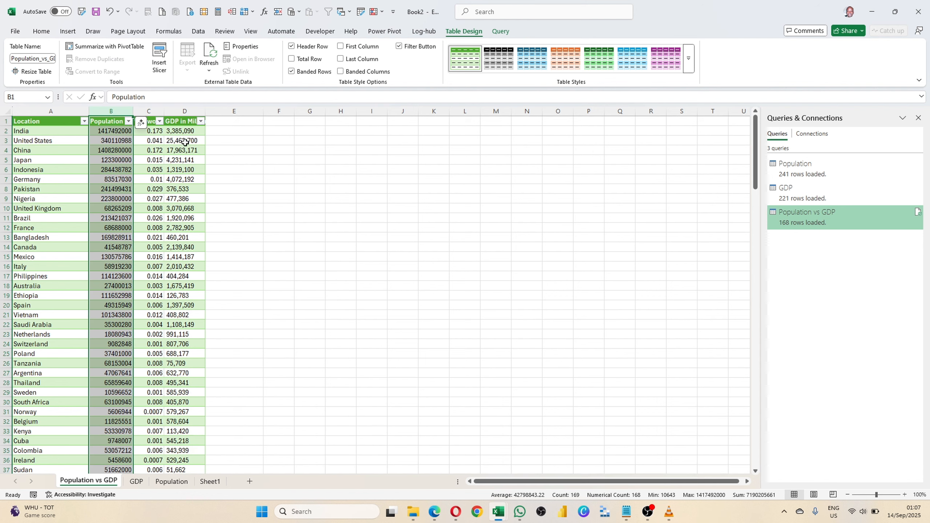
pyautogui.click(151, 119)
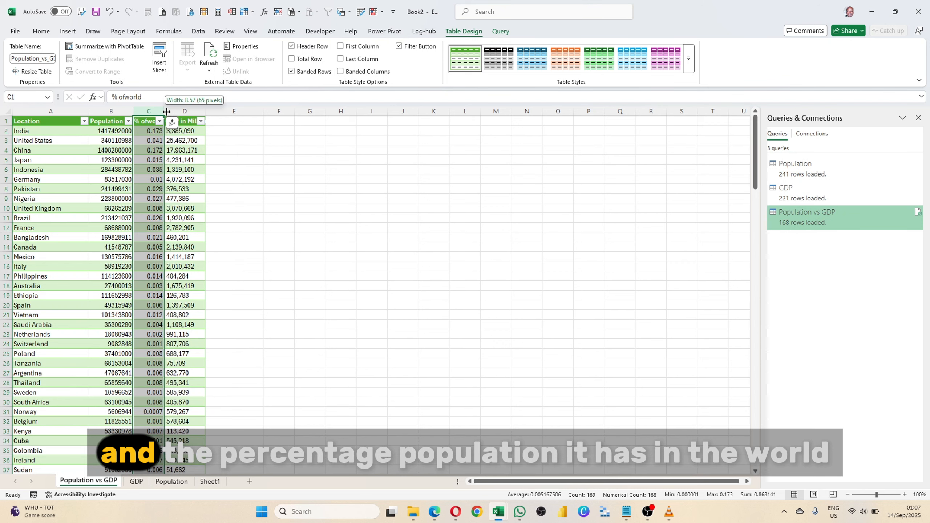
pyautogui.moveTo(166, 111); pyautogui.dragTo(174, 112)
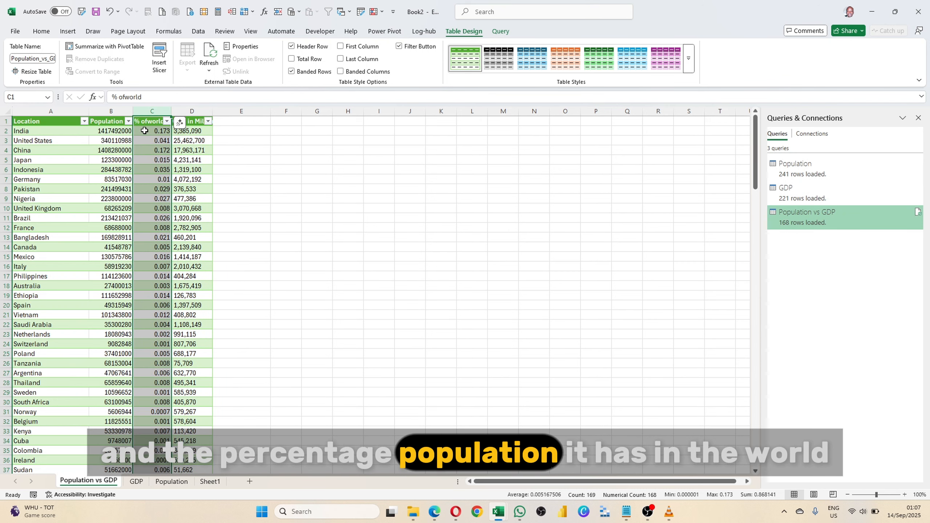
pyautogui.click(40, 32)
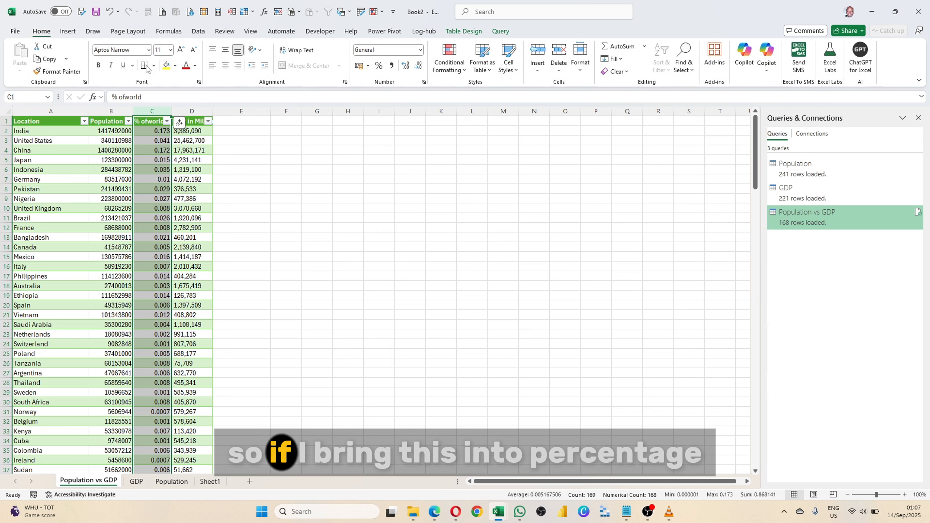
pyautogui.click(378, 67)
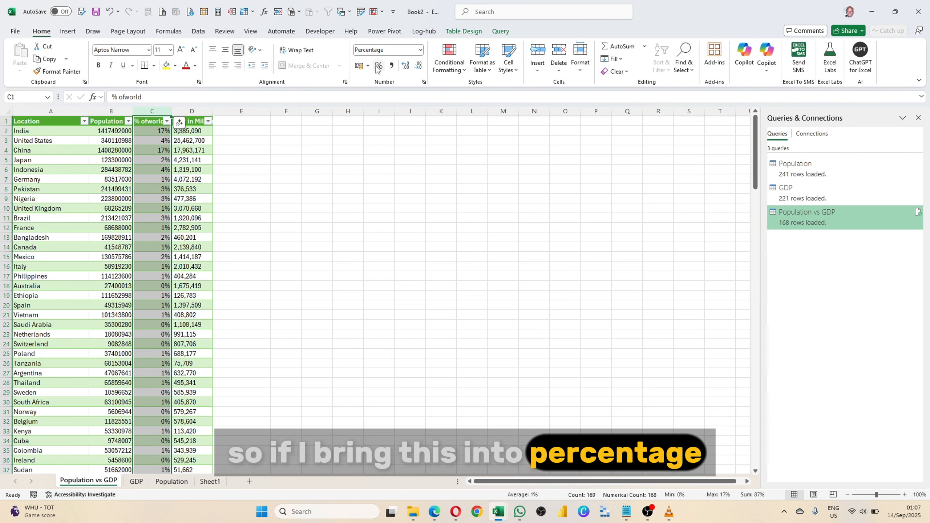
# Examine the India and China shares of world population and look through the remaining countries in the merged table.
pyautogui.click(14, 131)
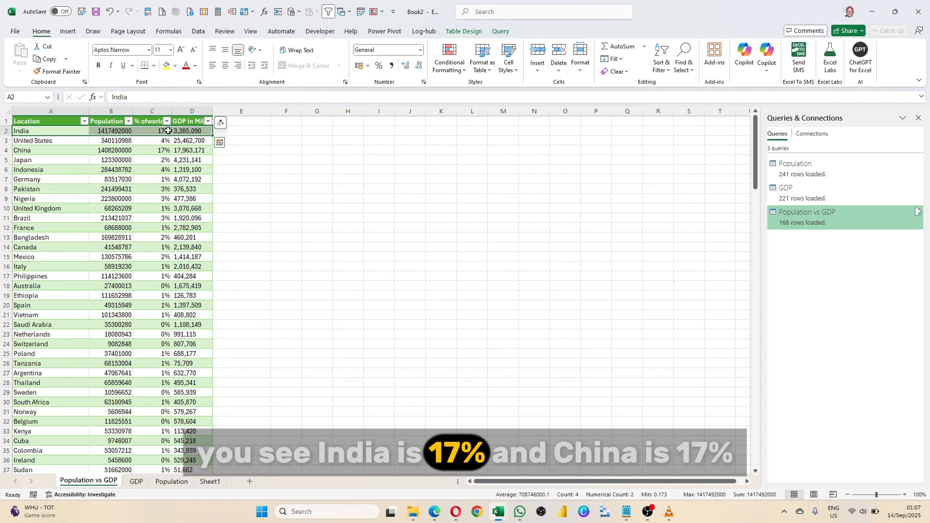
pyautogui.click(166, 151)
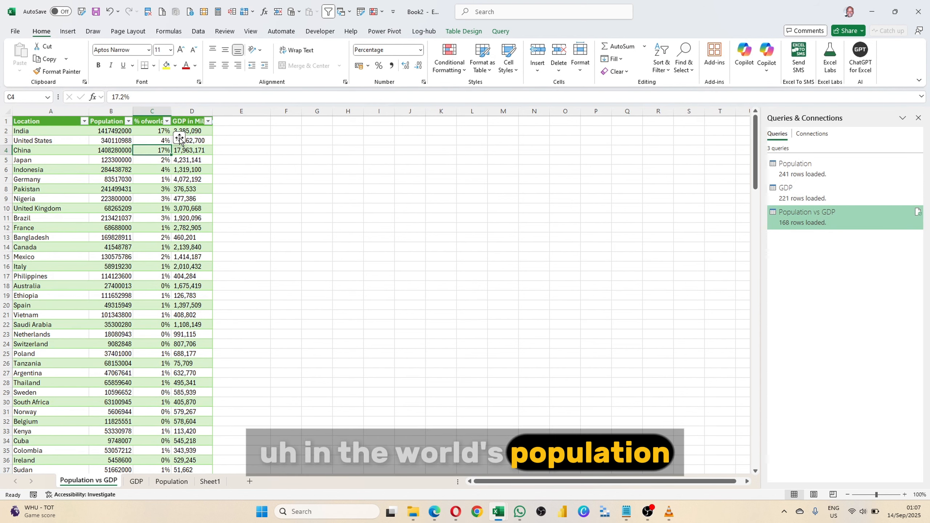
pyautogui.scroll(-14, 148, 279)
pyautogui.scroll(9, 150, 287)
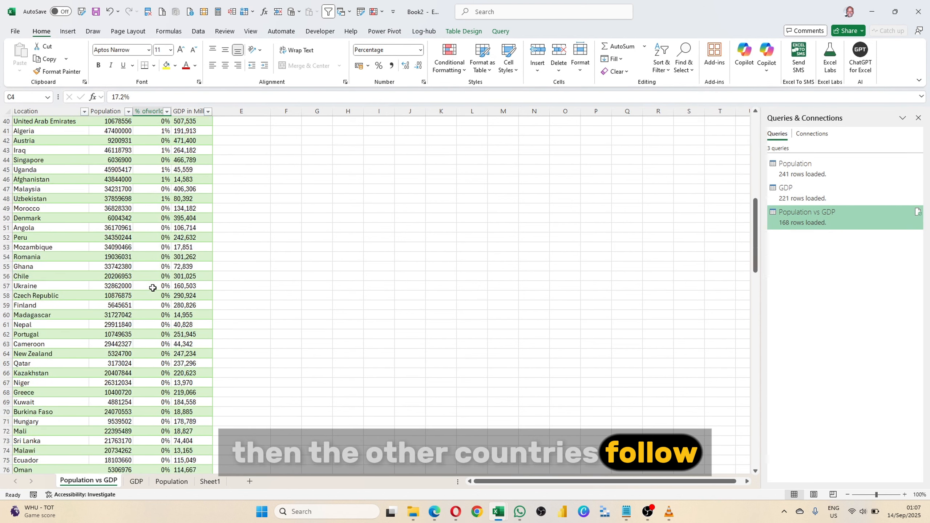
pyautogui.scroll(5, 150, 286)
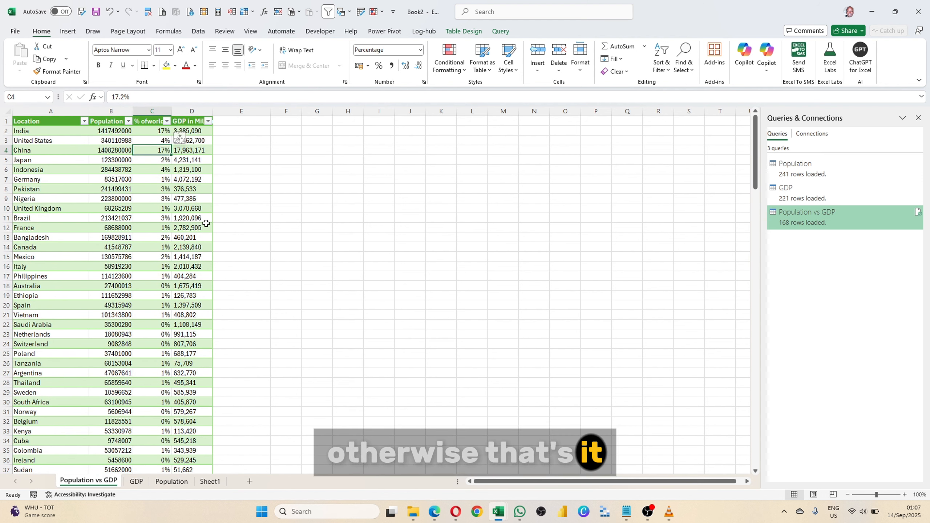
pyautogui.click(184, 207)
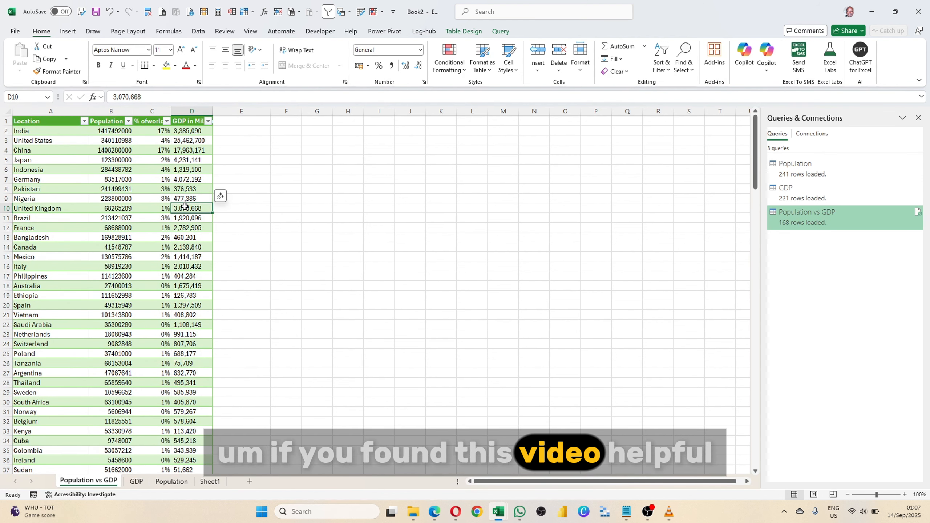